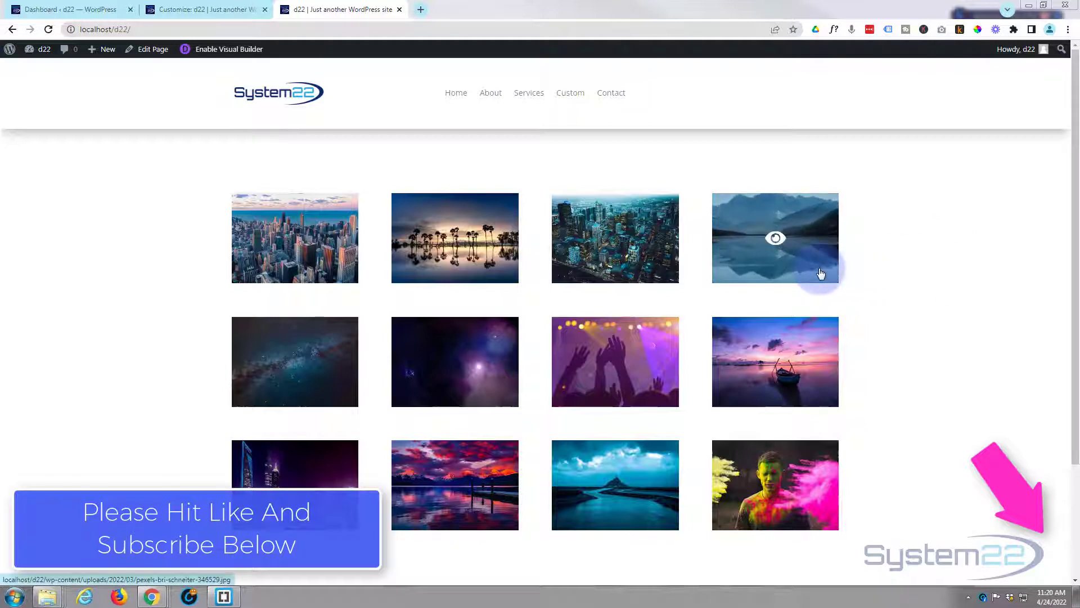
# Step: Preview the mountain lake and first city images in the enlarged lightbox, then close each
pyautogui.click(777, 240)
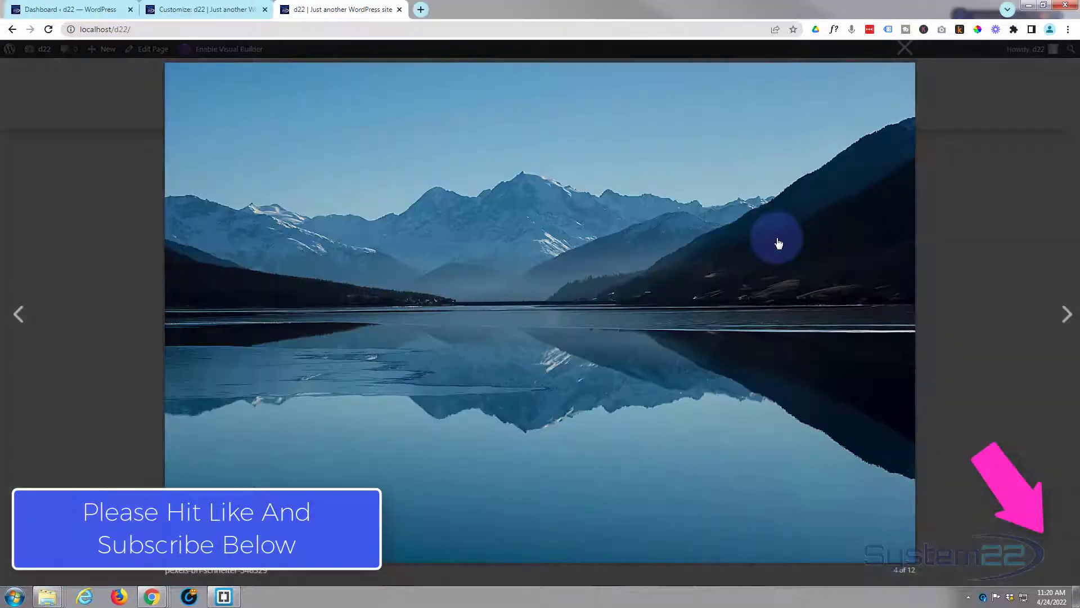
pyautogui.click(964, 206)
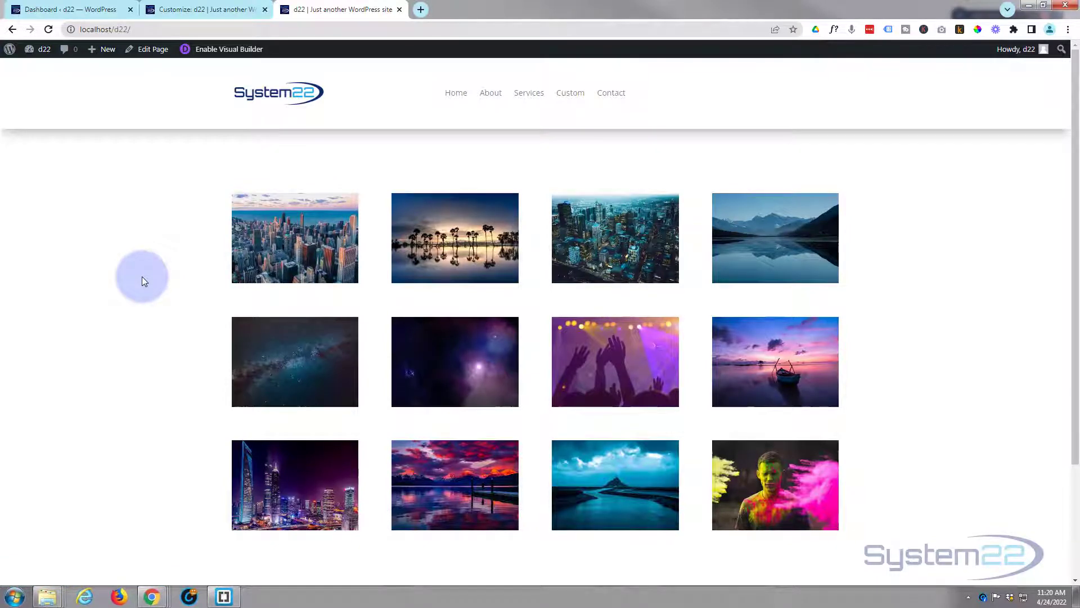
pyautogui.click(299, 266)
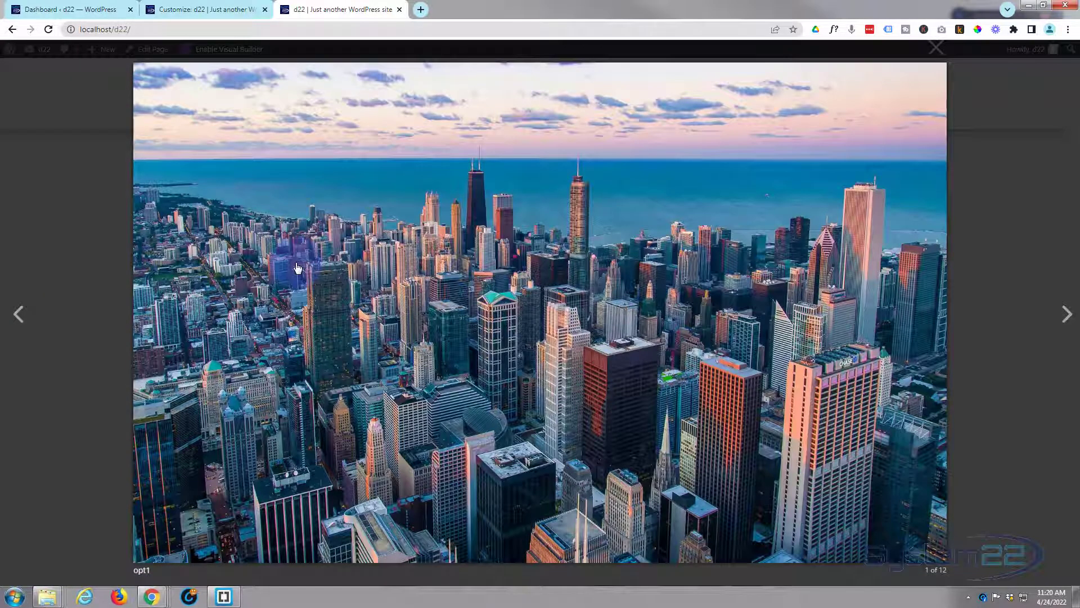
pyautogui.click(96, 202)
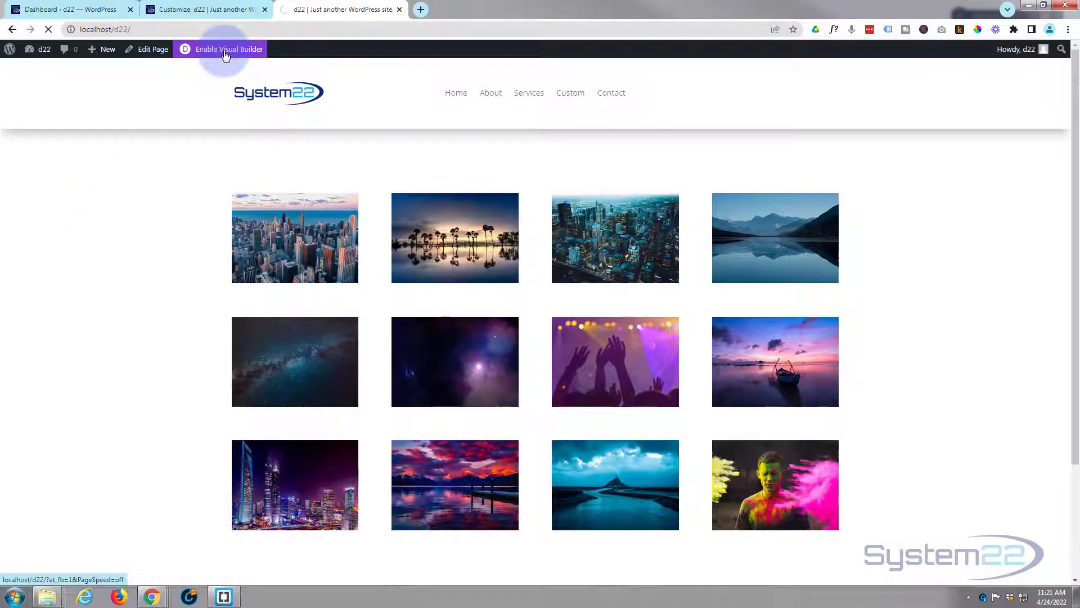
# Step: Delete all the existing .gzoom rules from the Customizer's Additional CSS
pyautogui.click(214, 10)
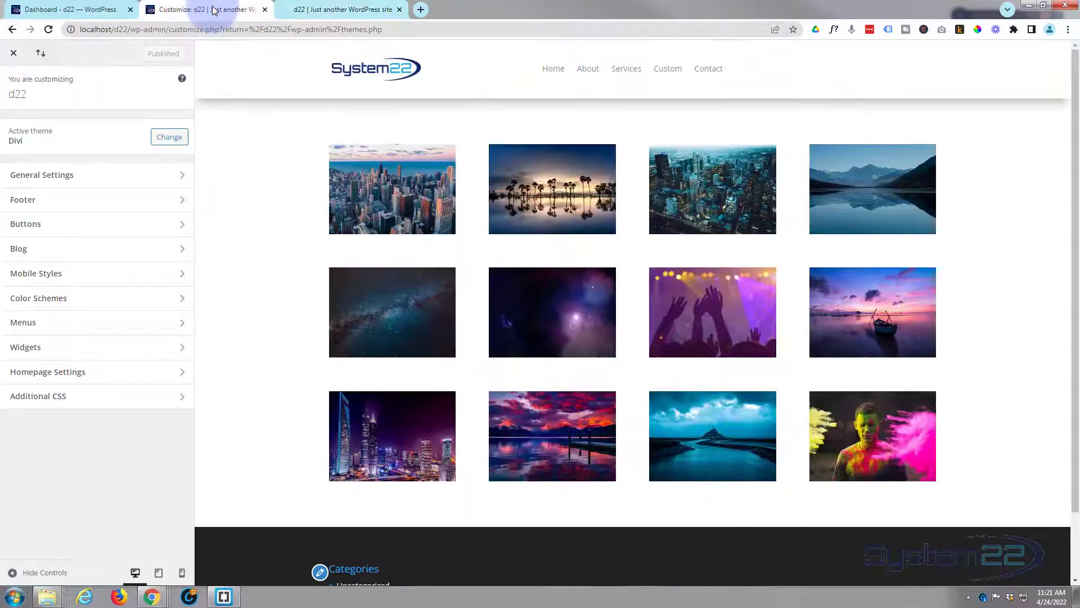
pyautogui.click(67, 398)
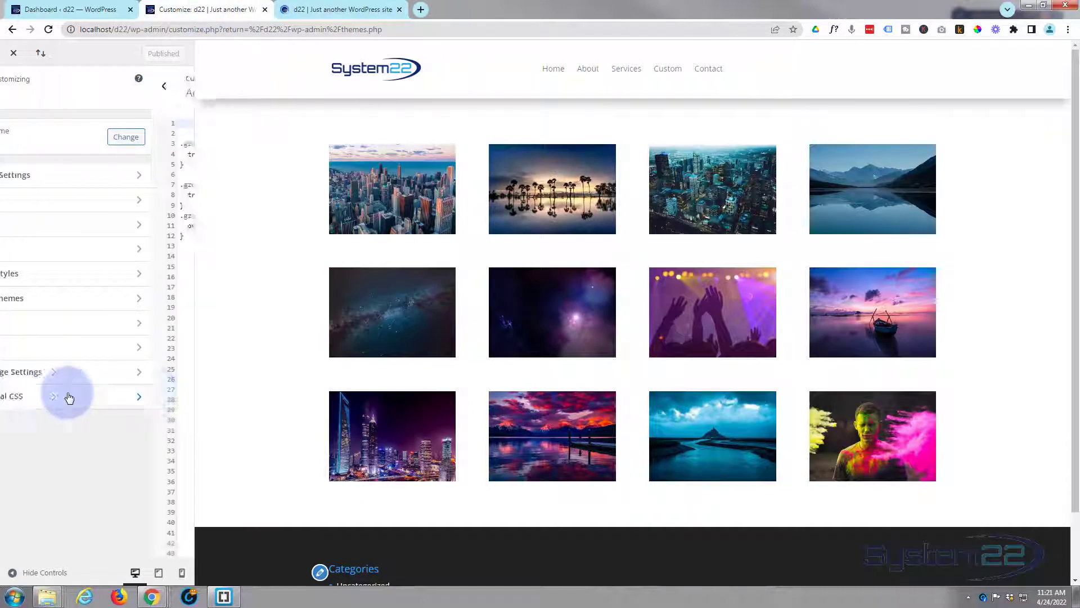
pyautogui.moveTo(38, 242); pyautogui.dragTo(30, 125)
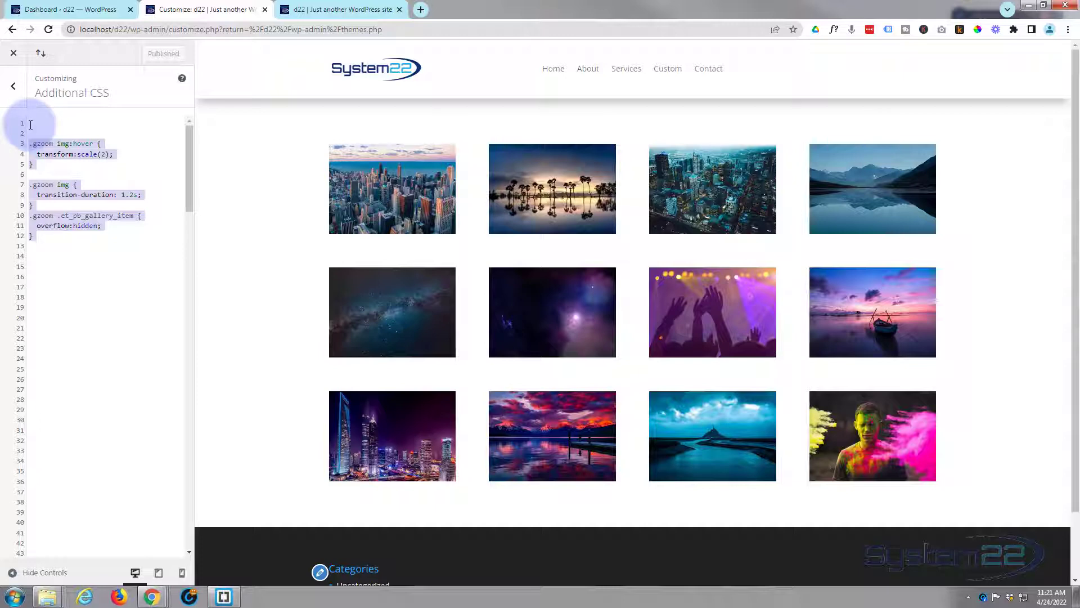
pyautogui.press('BackSpace')
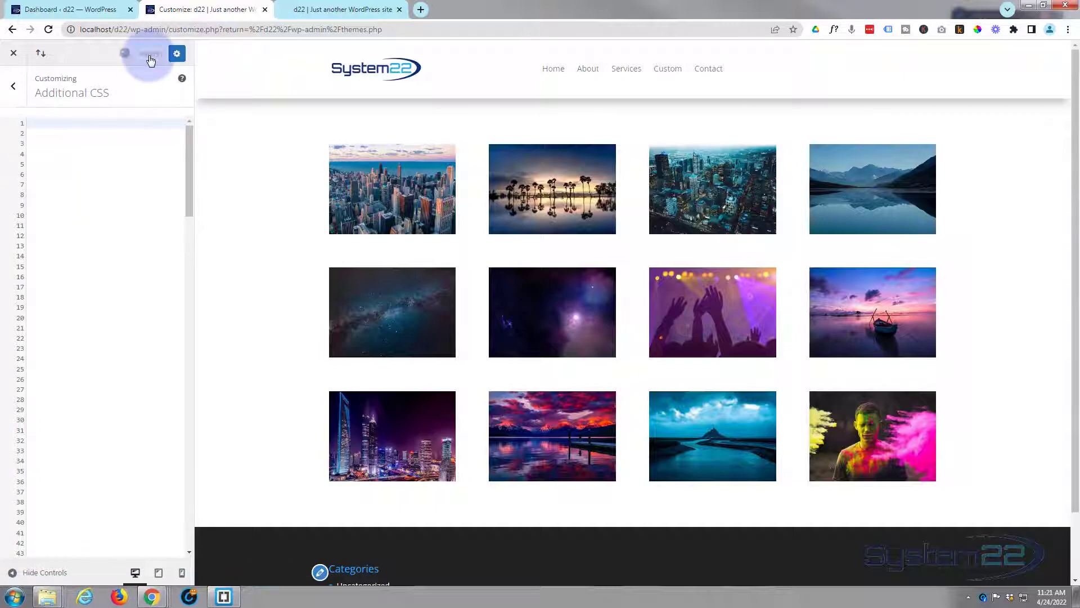
# Step: Delete the old gallery module and insert a new Gallery module into the emptied row
pyautogui.click(341, 9)
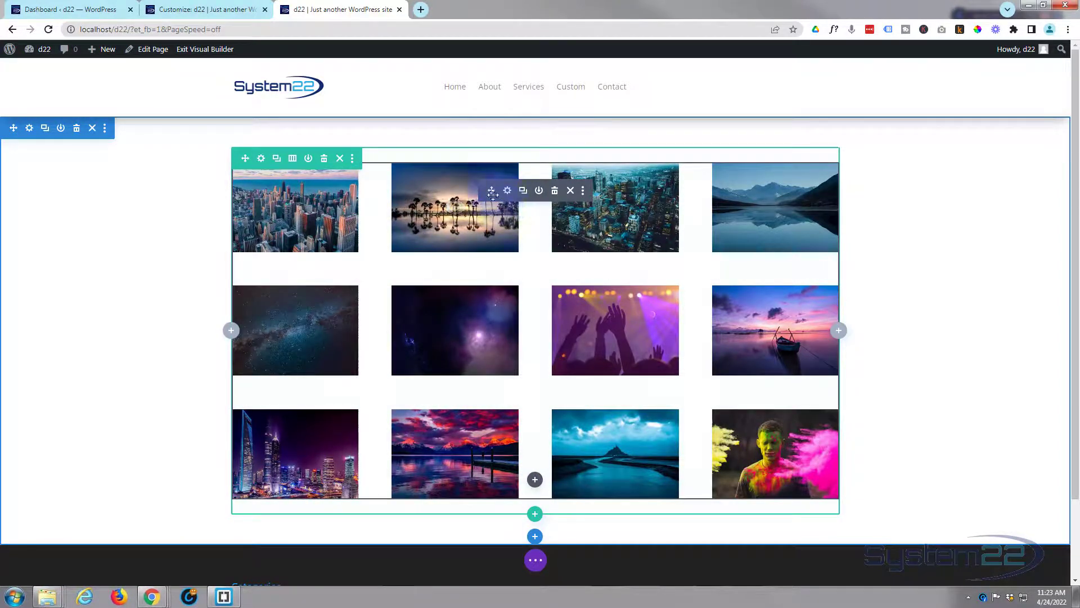
pyautogui.click(555, 192)
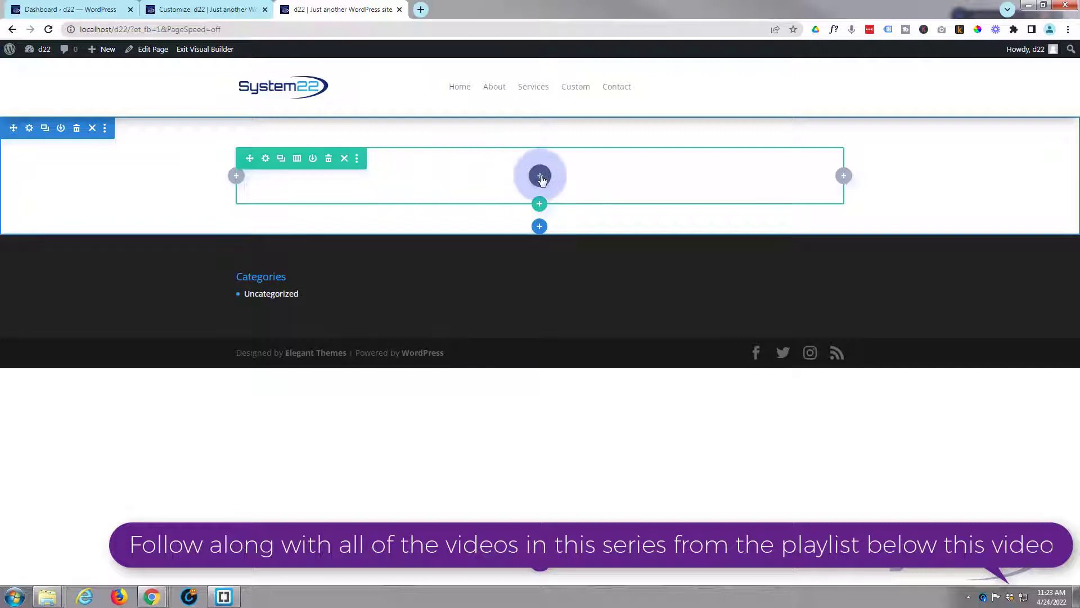
pyautogui.click(541, 177)
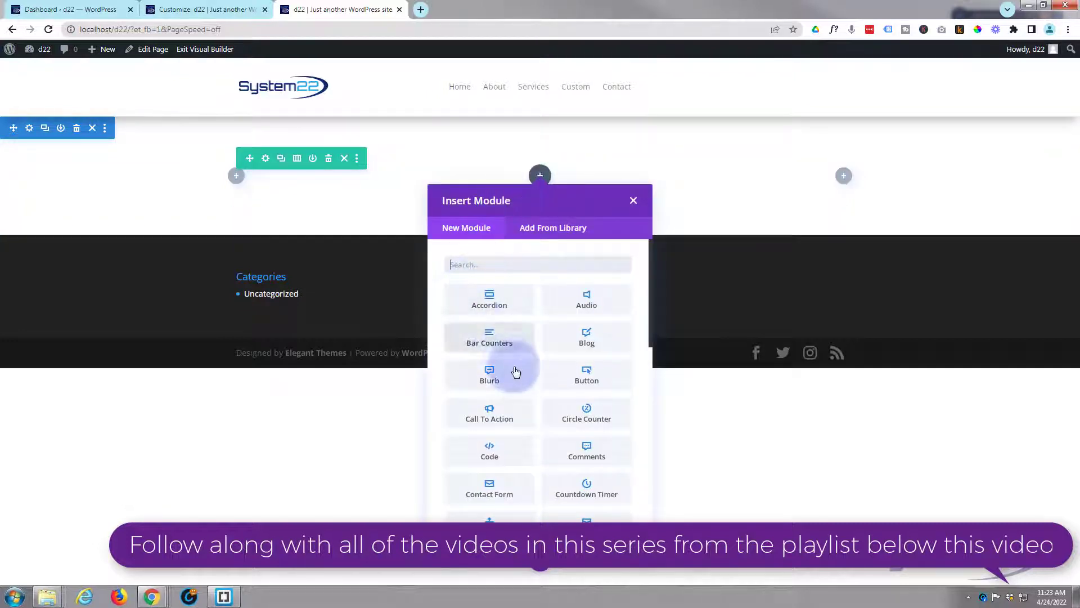
pyautogui.scroll(-1, 521, 319)
pyautogui.scroll(-3, 521, 319)
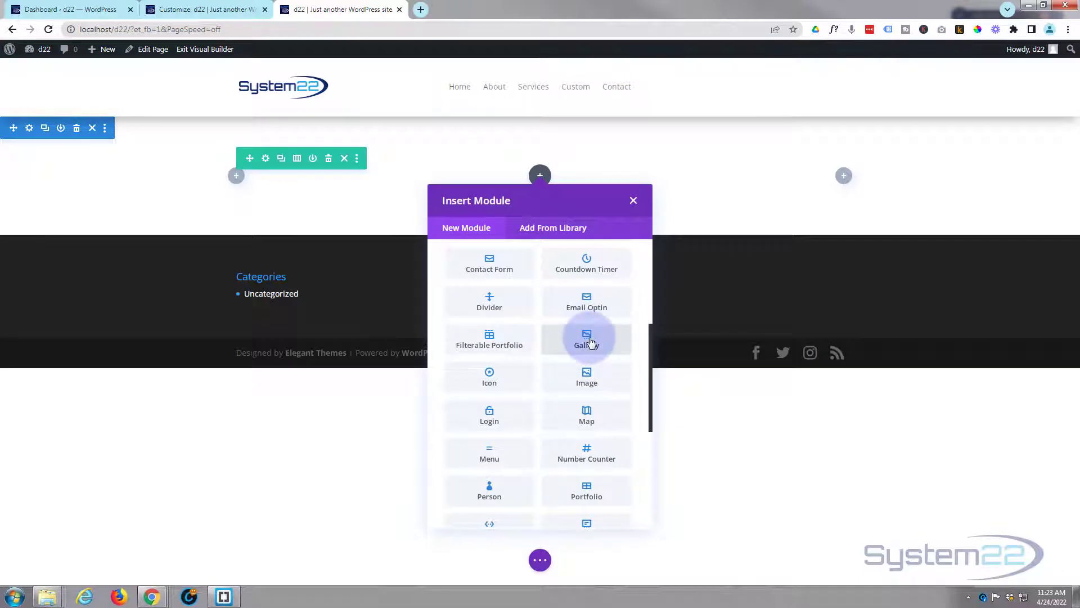
pyautogui.click(591, 342)
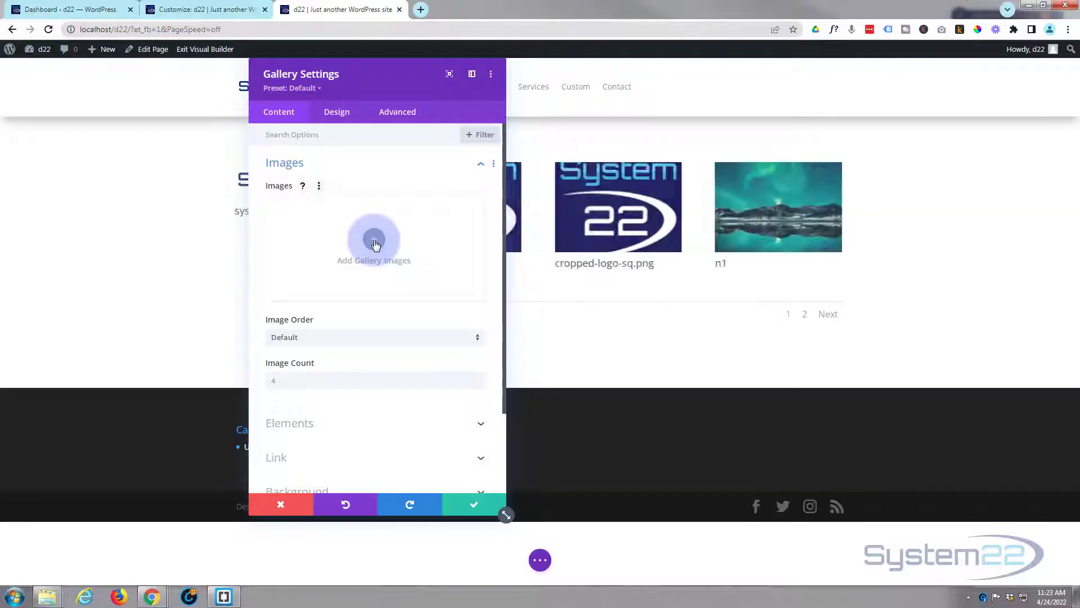
# Step: Add the twelve media-library images from opt1 through a.jpg to the gallery
pyautogui.click(374, 240)
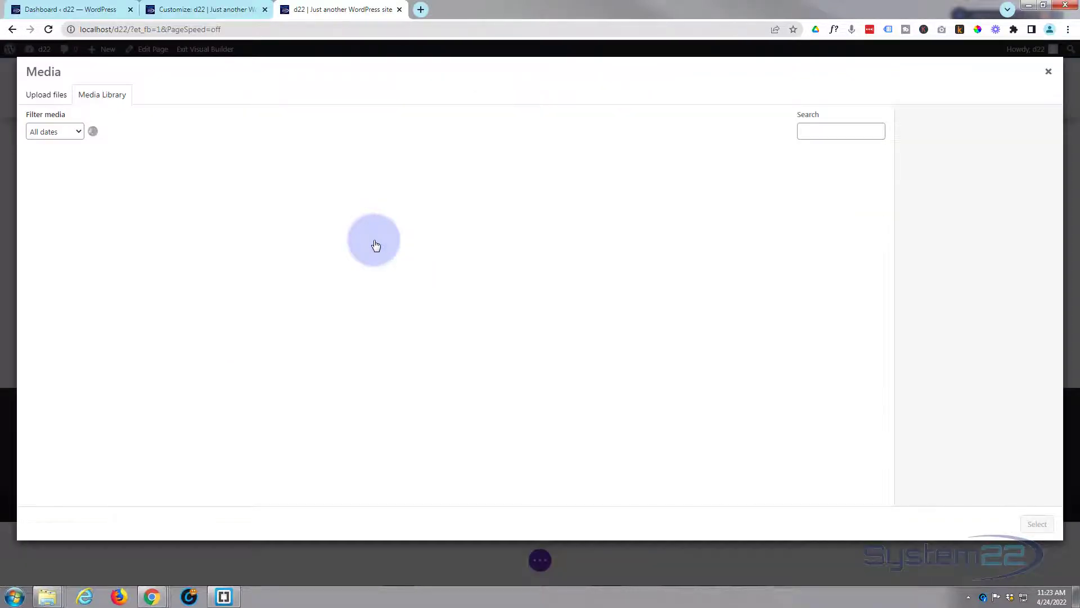
pyautogui.click(160, 207)
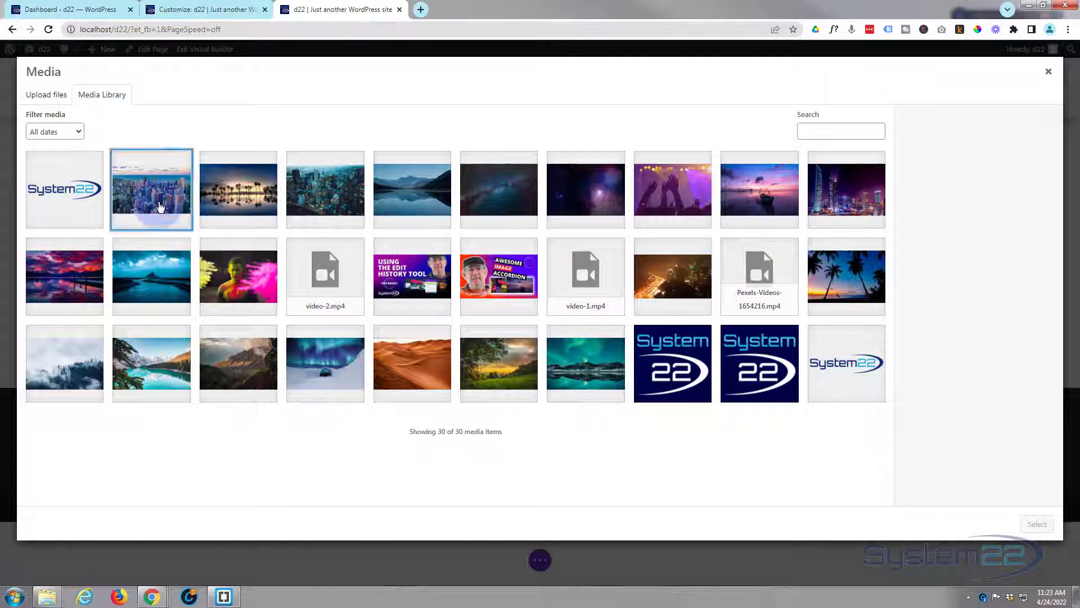
pyautogui.keyDown('shift'); pyautogui.click(253, 294); pyautogui.keyUp('shift')
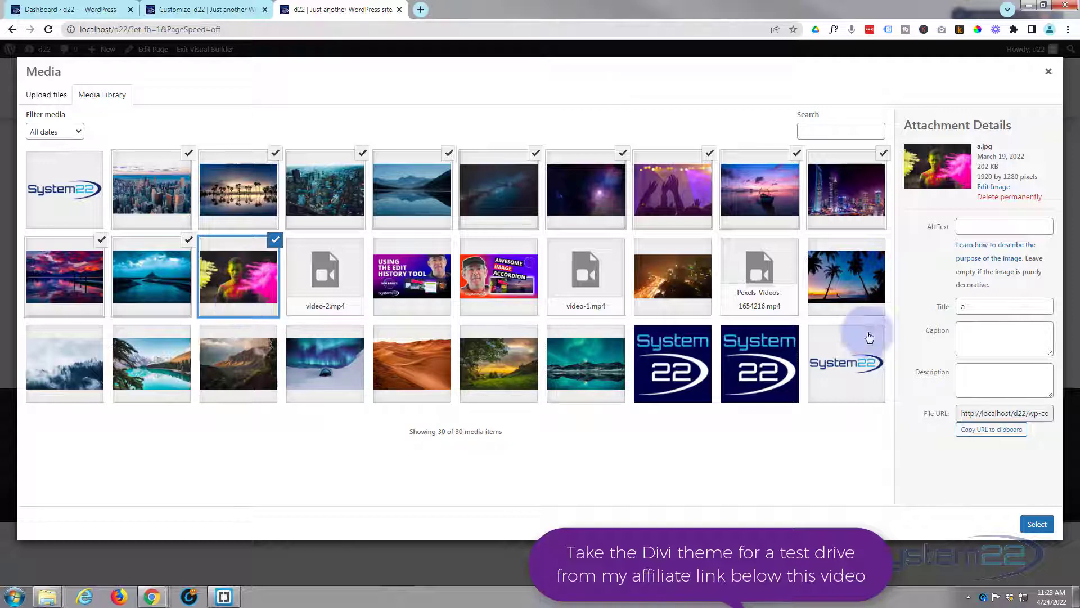
pyautogui.click(1037, 525)
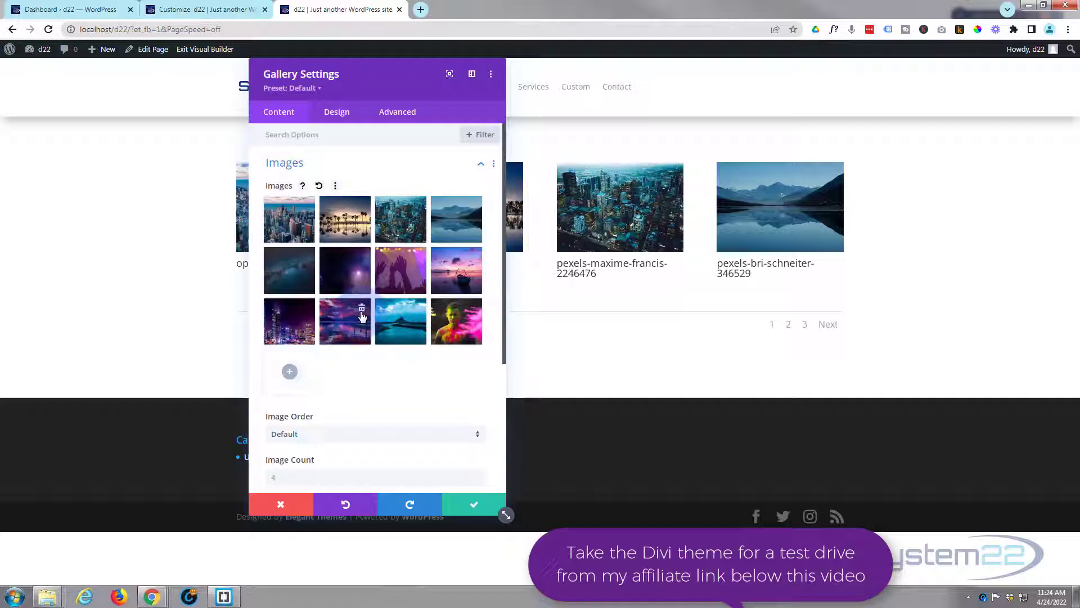
# Step: Drag the pink sunset image to row 1, slot 4, and dock the settings panel at the right edge
pyautogui.moveTo(385, 303); pyautogui.dragTo(461, 220)
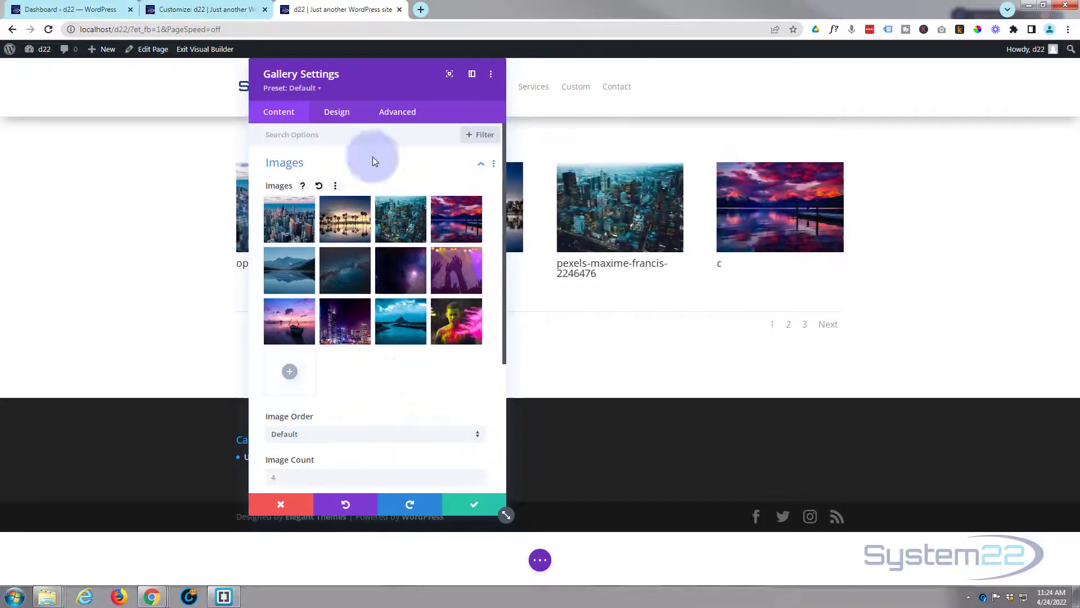
pyautogui.moveTo(407, 85); pyautogui.dragTo(976, 77)
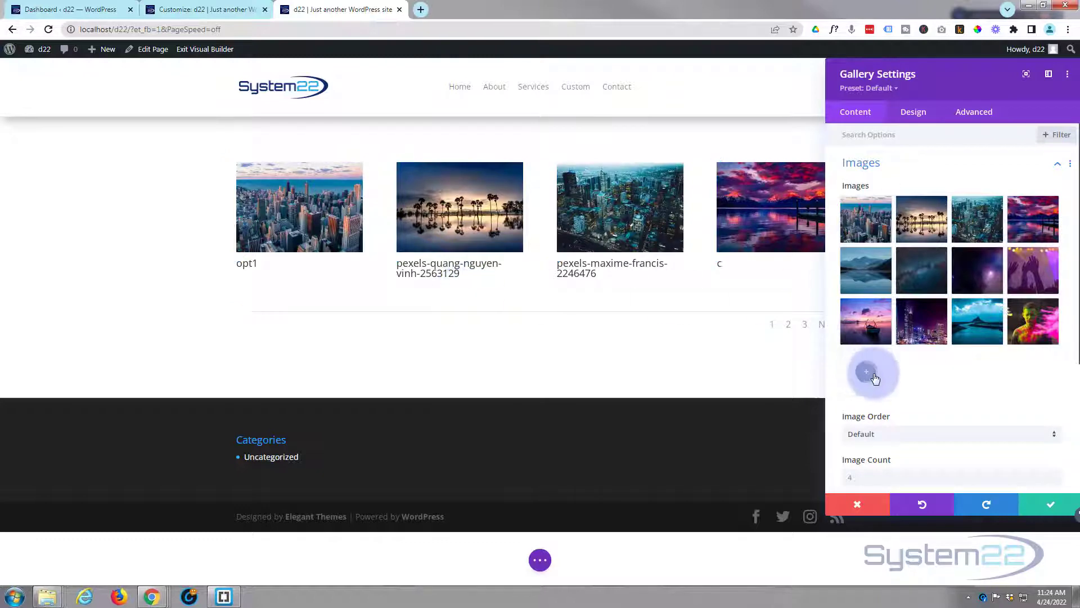
pyautogui.scroll(-1, 931, 391)
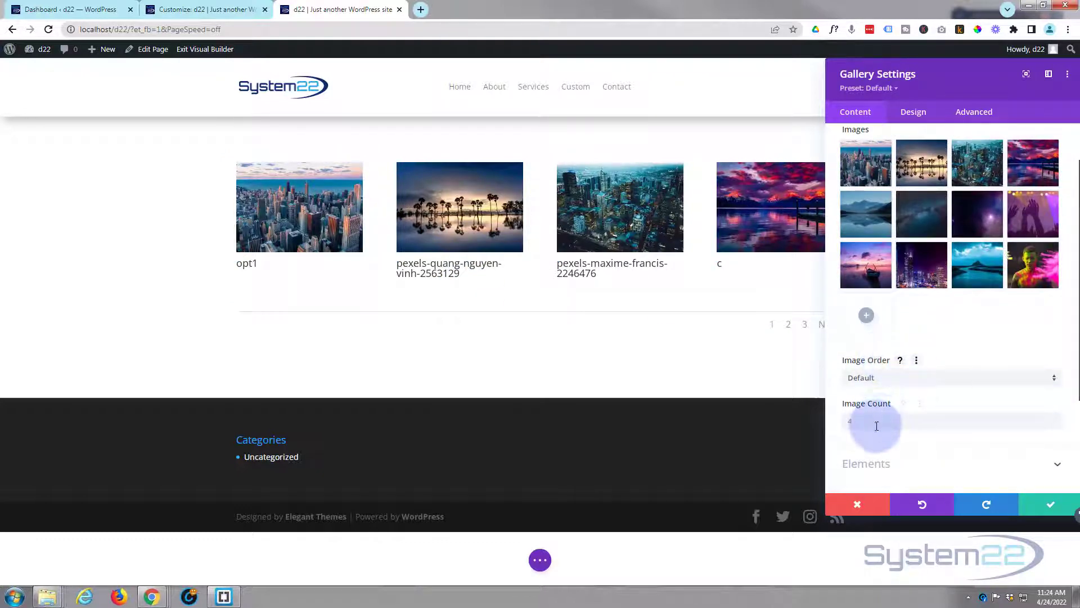
# Step: Set Image Count to 12 and switch off Show Title and Caption and Show Pagination
pyautogui.click(860, 420)
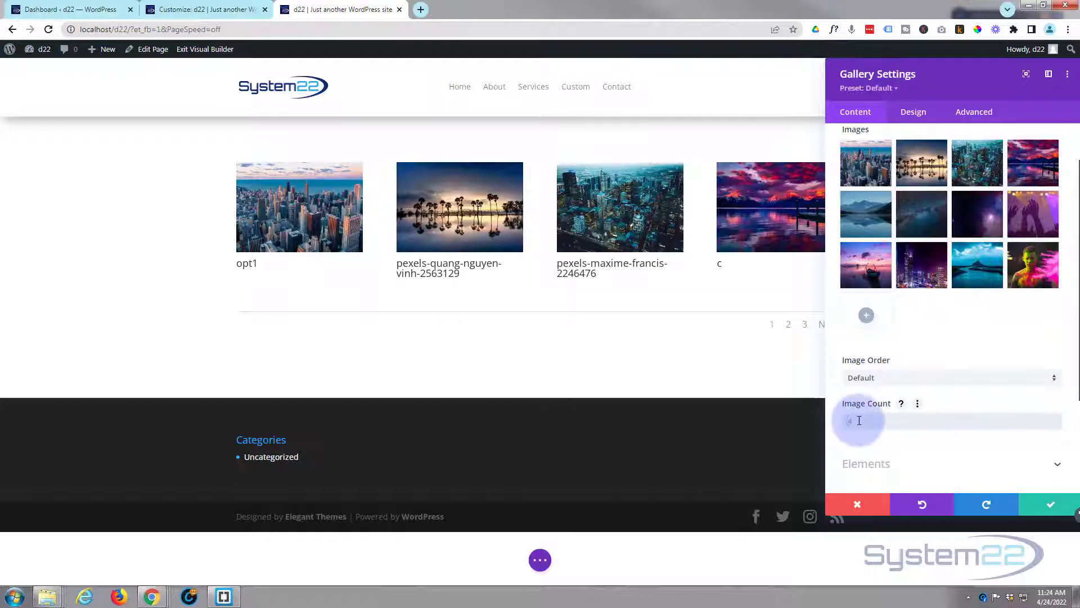
pyautogui.write('12')
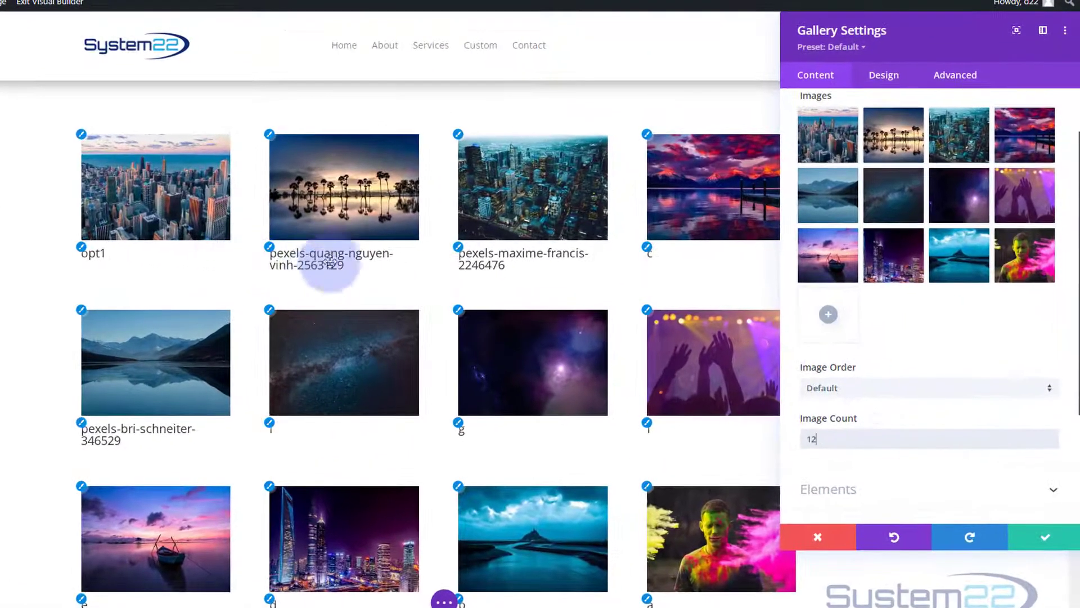
pyautogui.scroll(-3, 892, 376)
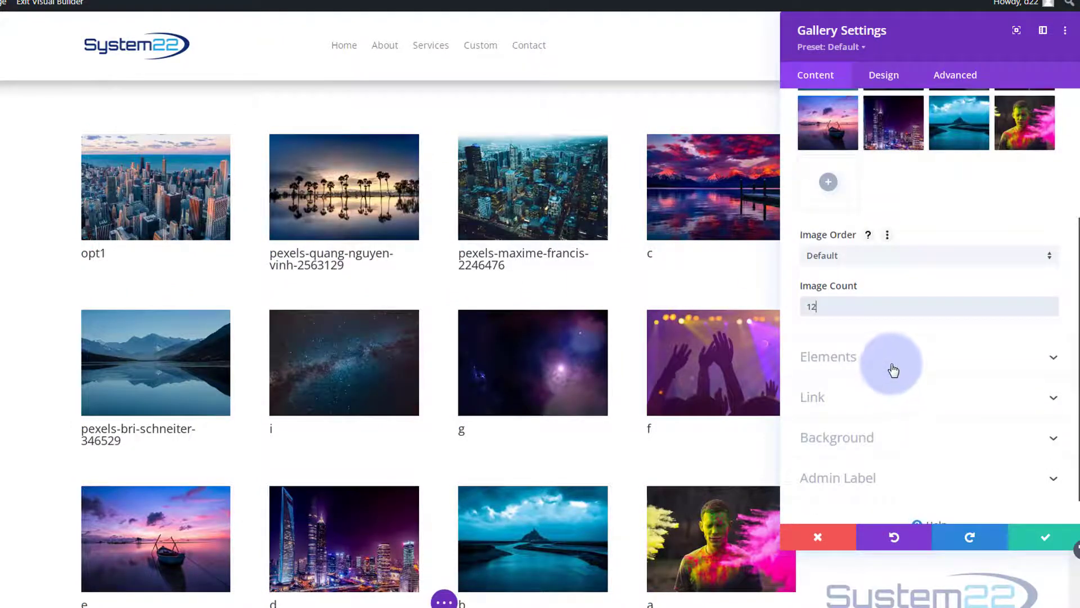
pyautogui.click(885, 357)
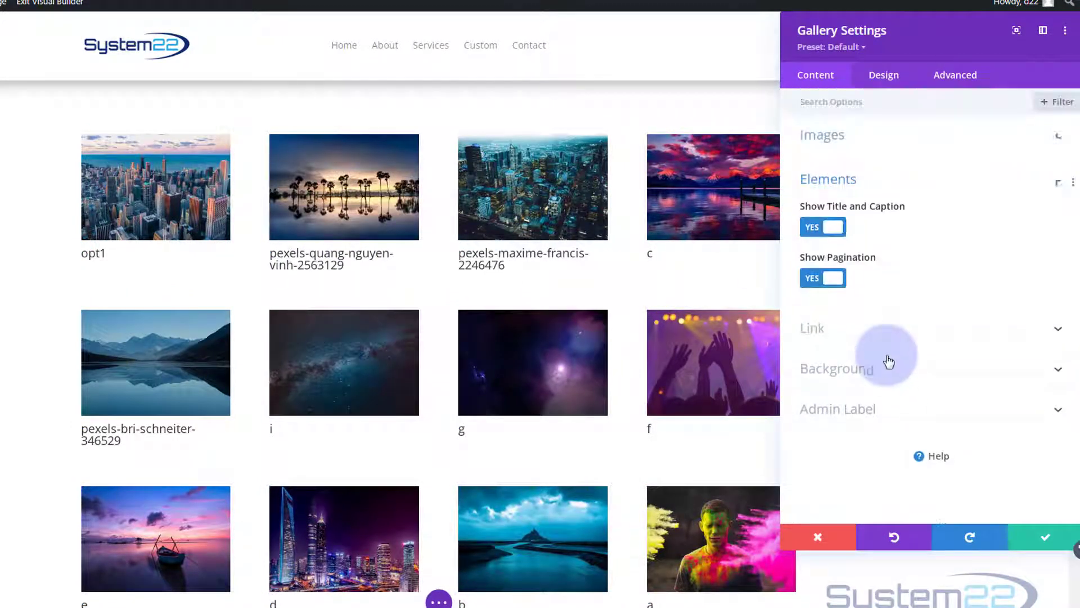
pyautogui.click(816, 234)
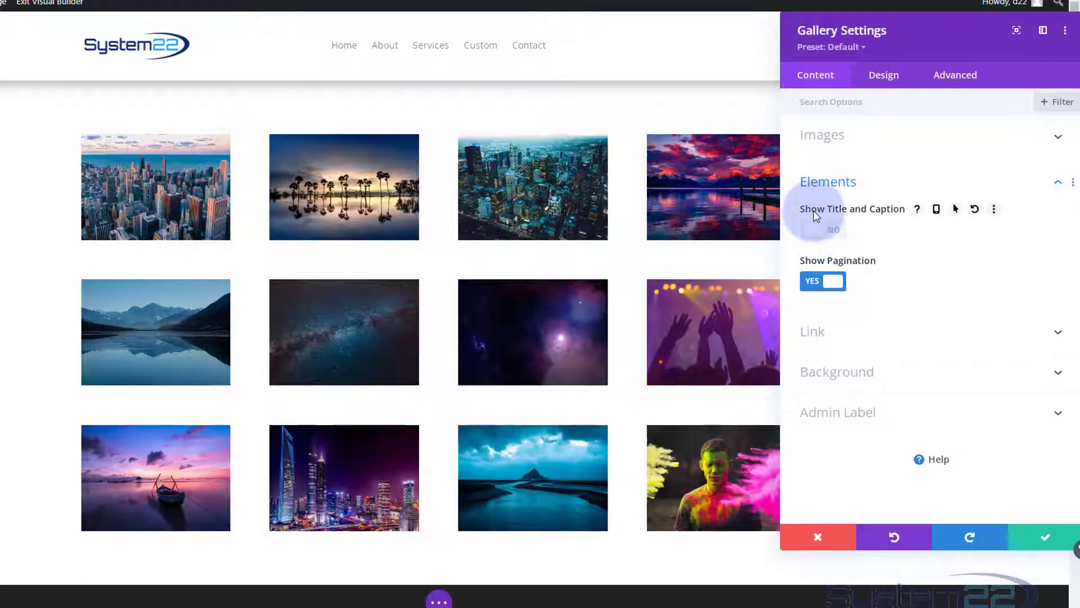
pyautogui.click(824, 285)
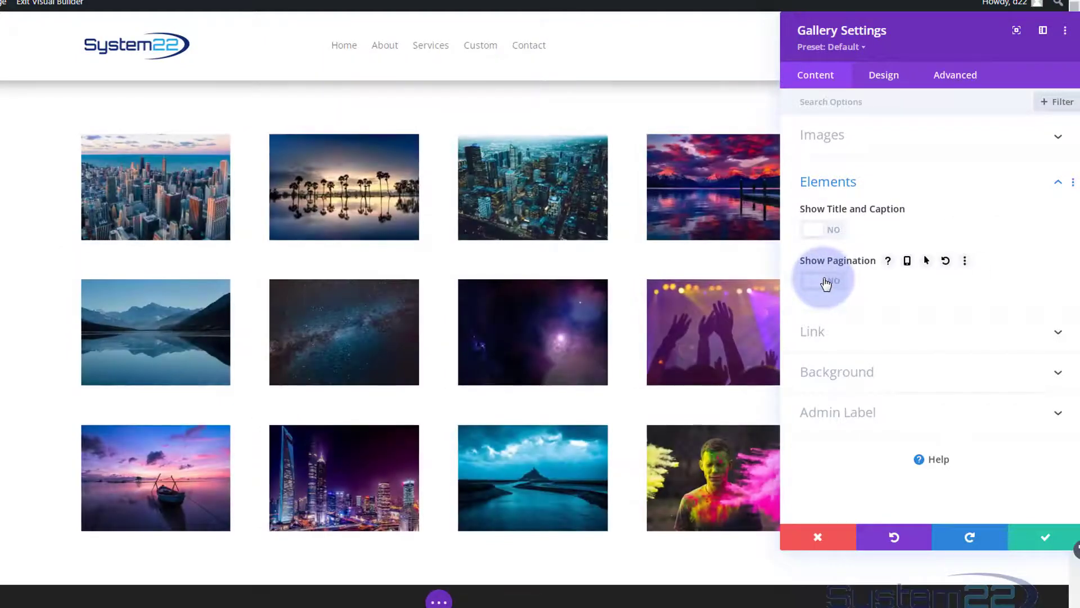
pyautogui.click(871, 188)
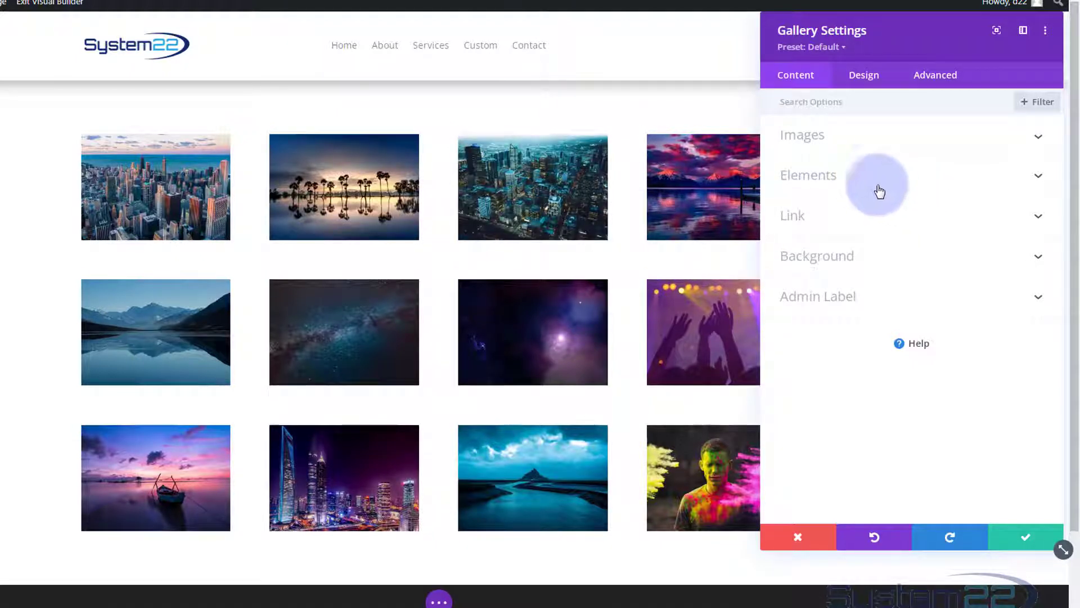
# Step: Under Design > Overlay, set the Overlay Icon to the first eye icon found by searching 'ey'
pyautogui.click(875, 79)
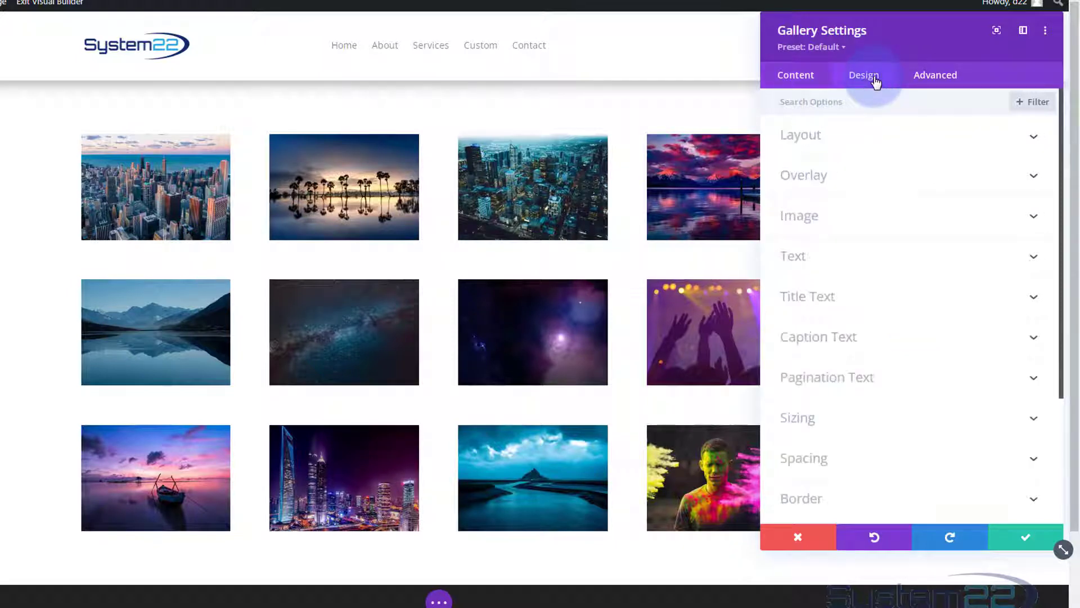
pyautogui.click(906, 178)
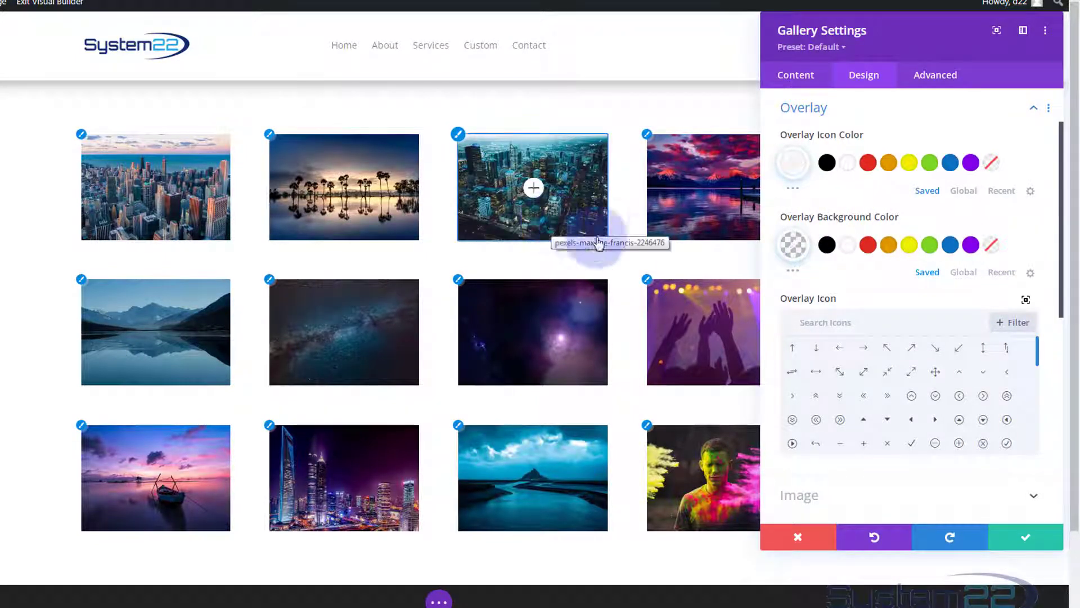
pyautogui.click(831, 324)
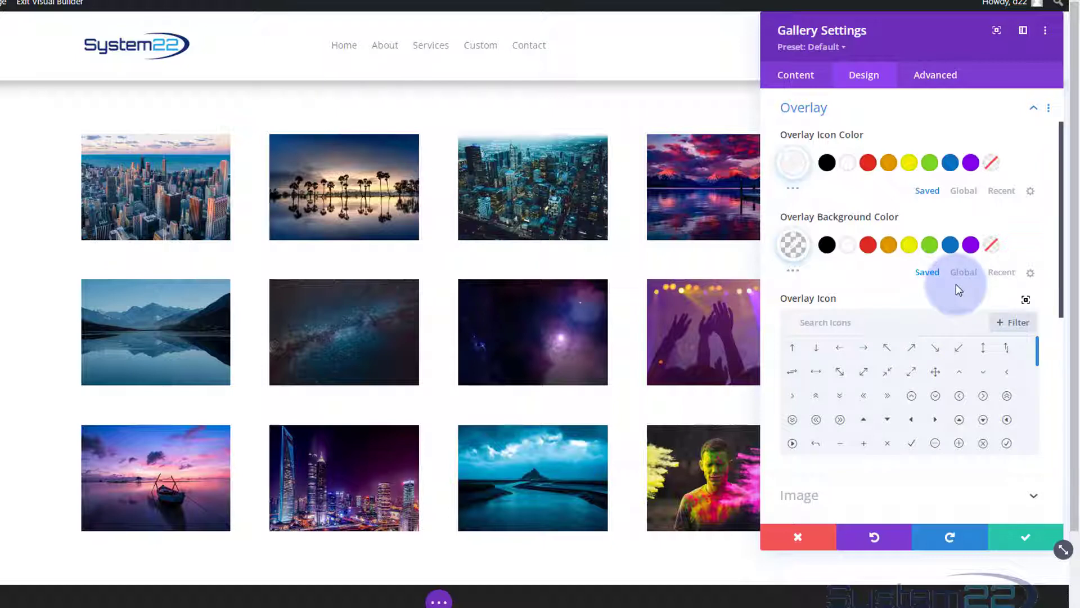
pyautogui.write('eye')
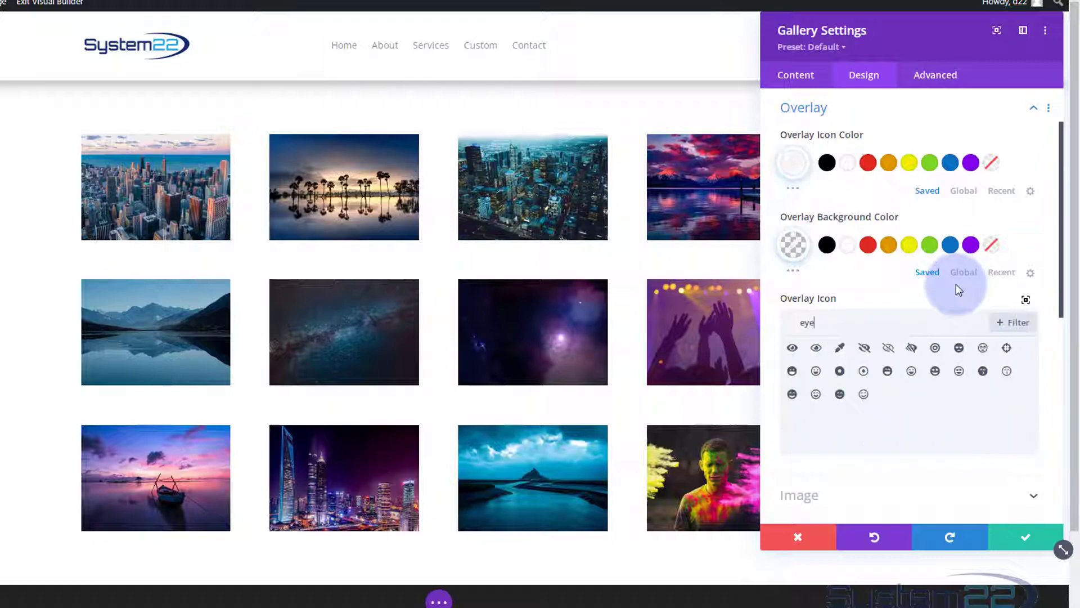
pyautogui.click(793, 348)
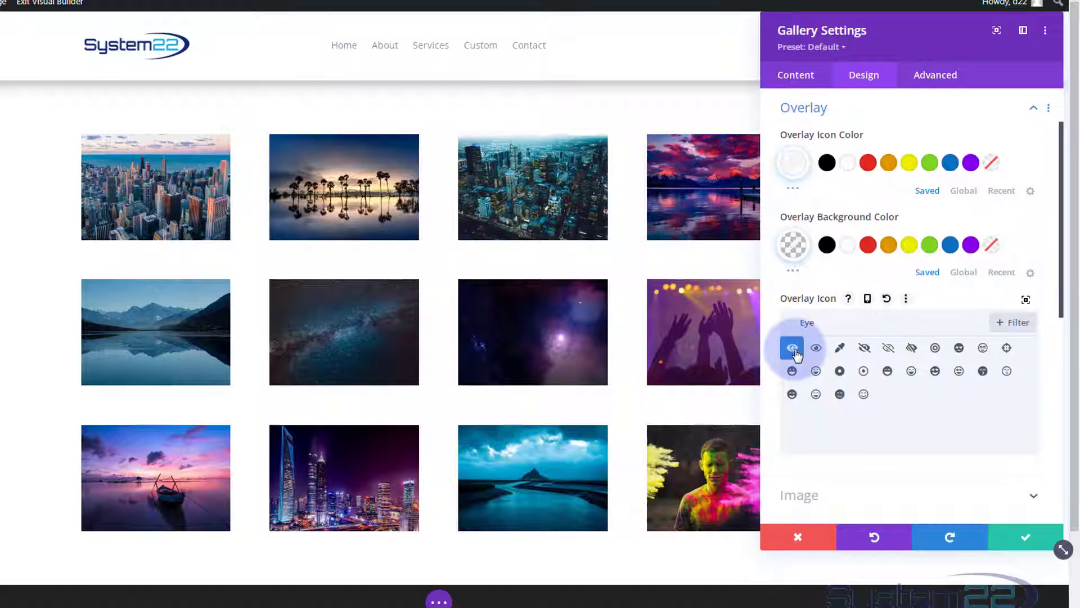
pyautogui.moveTo(557, 219)
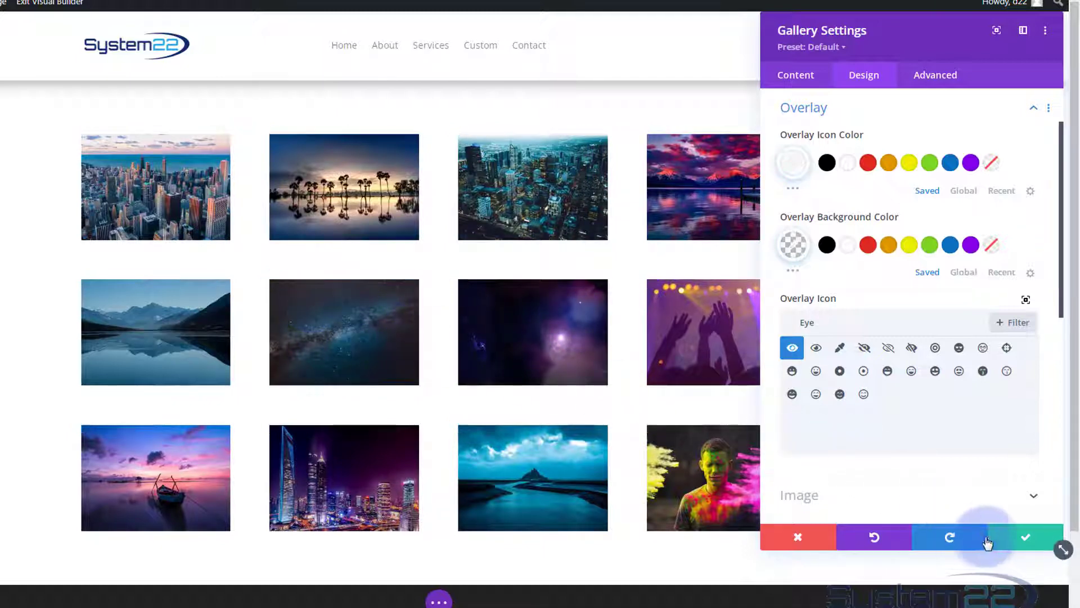
# Step: Keep the gallery settings, then save the page from the expanded bottom toolbar
pyautogui.click(1026, 538)
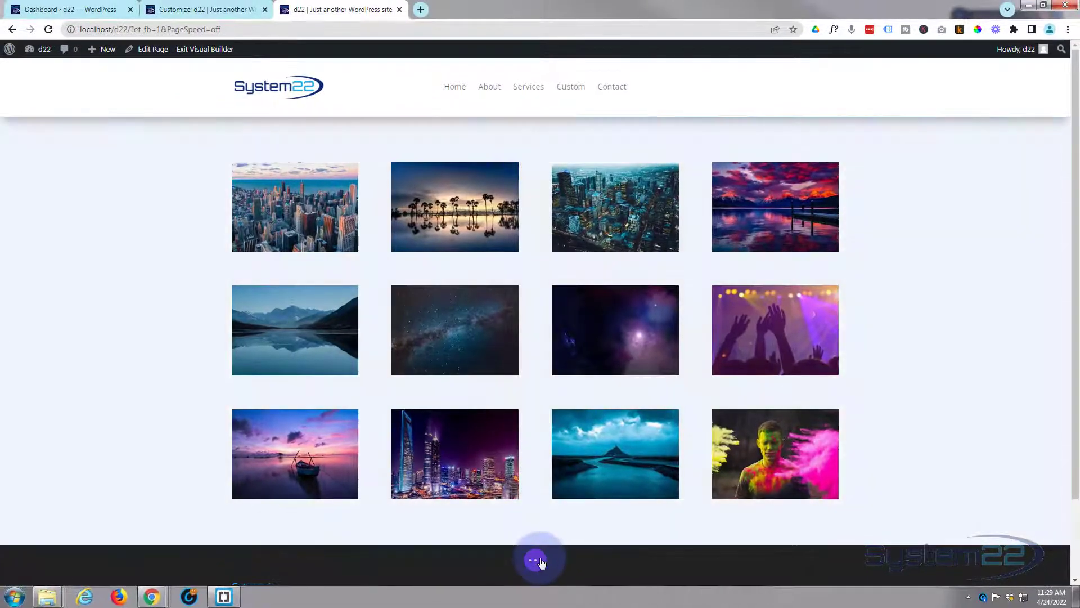
pyautogui.click(505, 573)
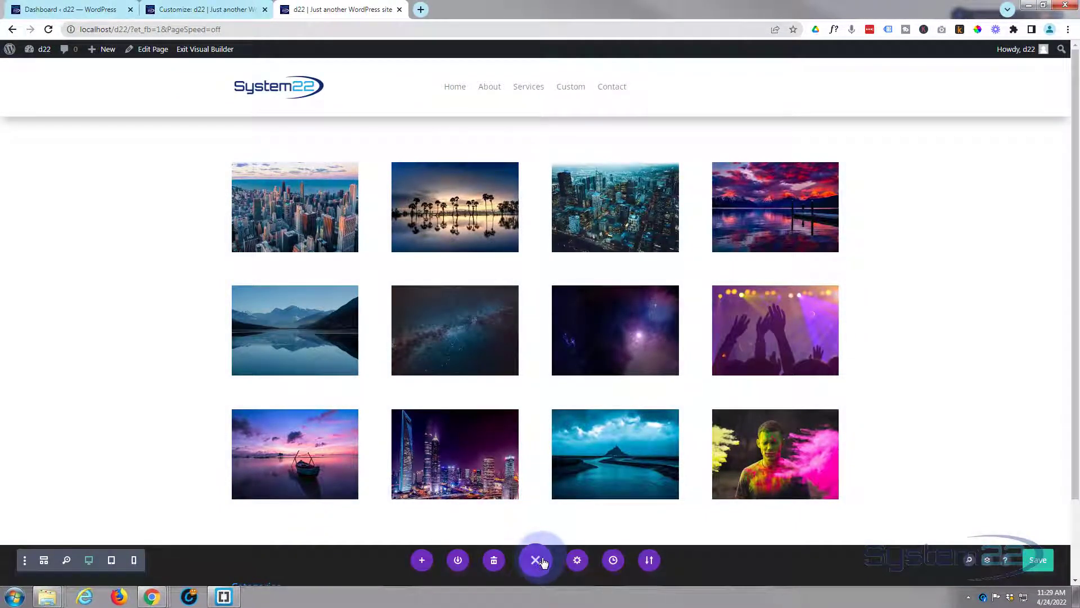
pyautogui.click(1043, 565)
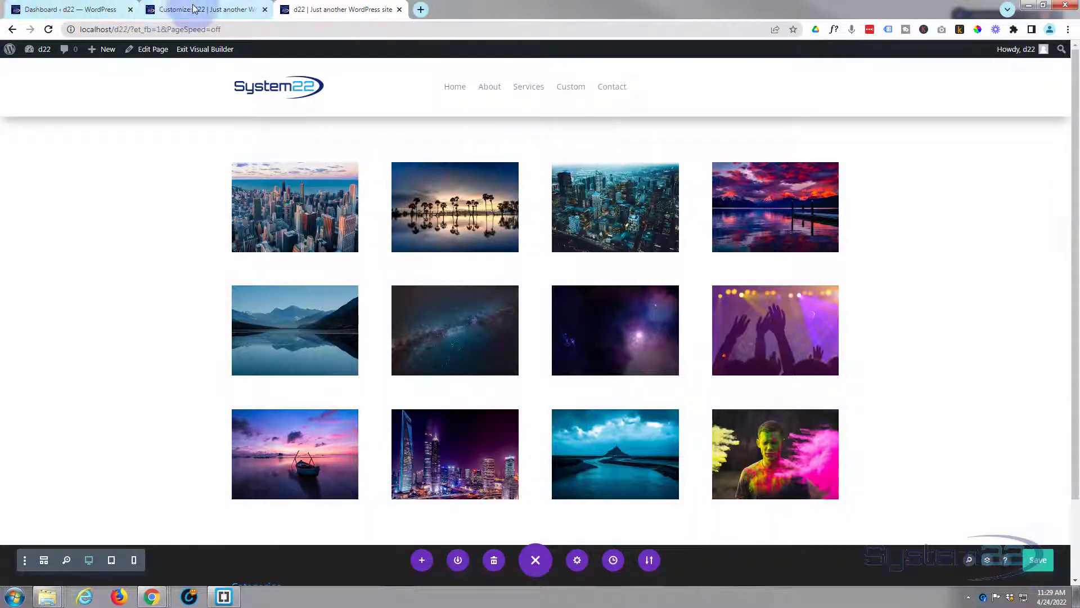
# Step: Visit the Dashboard briefly, then go back to the Customizer's main settings menu
pyautogui.click(193, 10)
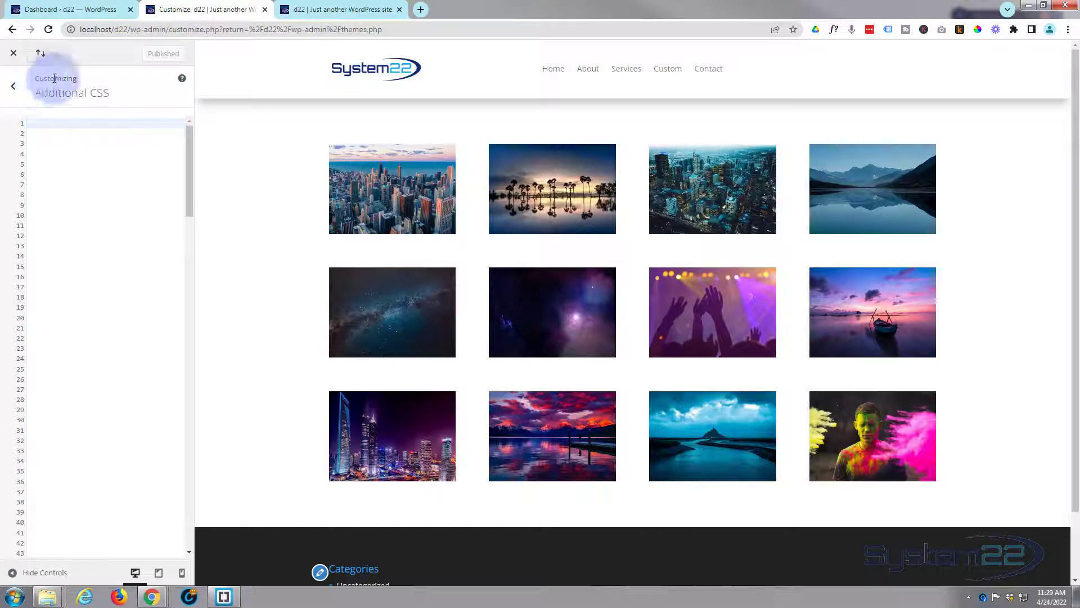
pyautogui.click(58, 10)
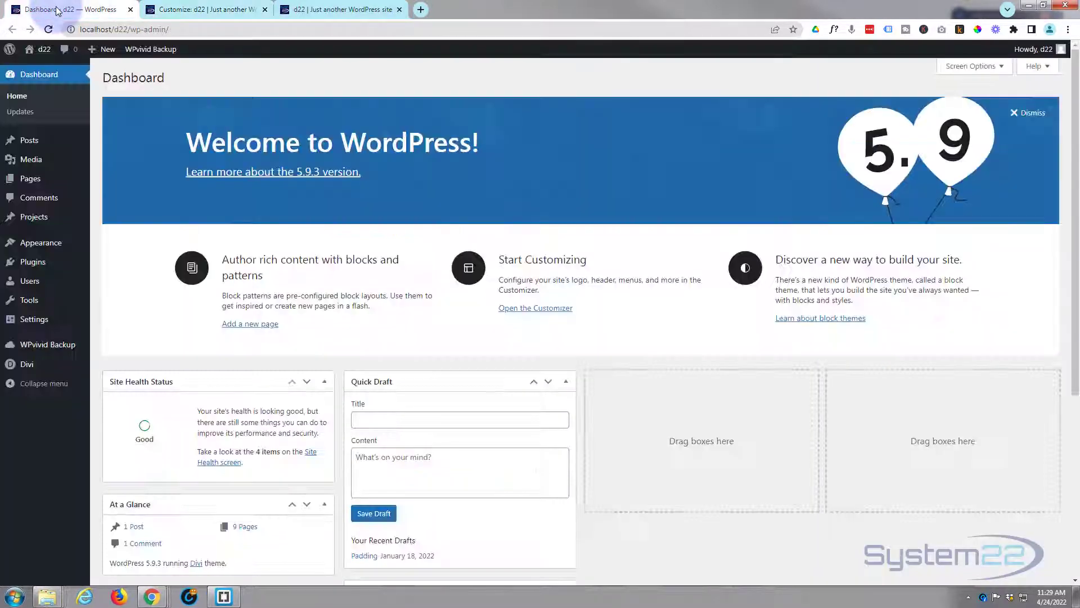
pyautogui.moveTo(50, 243)
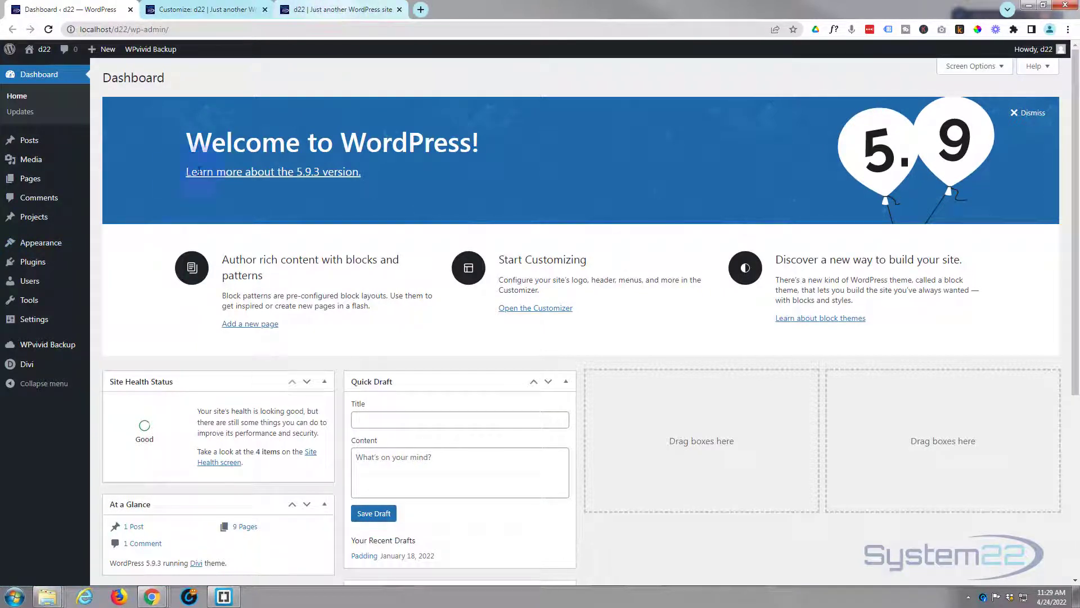
pyautogui.moveTo(25, 366)
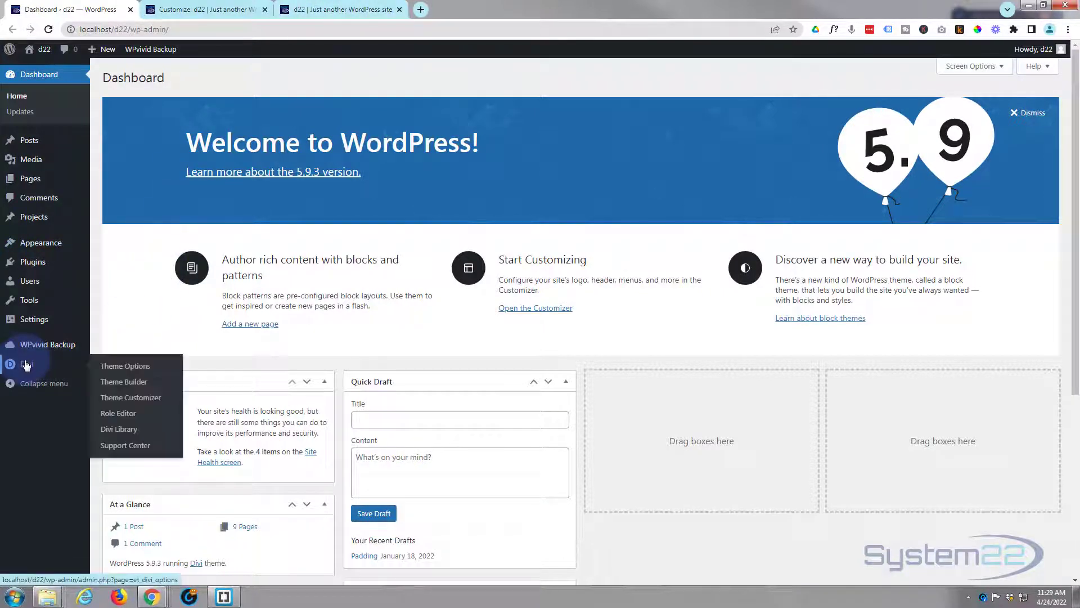
pyautogui.click(204, 8)
pyautogui.click(17, 87)
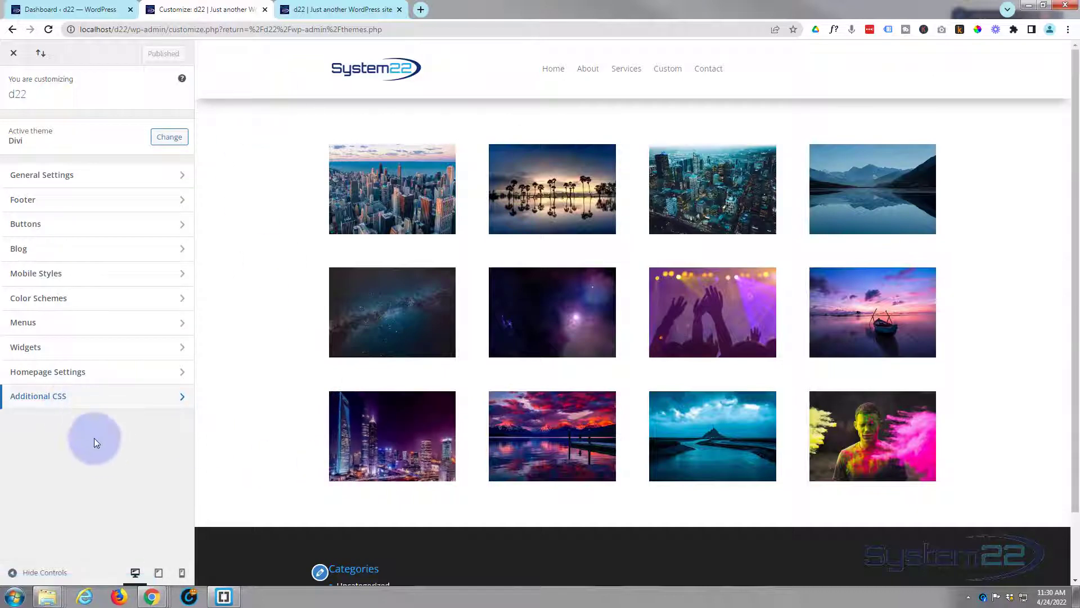
# Step: Write /* Gallery Zoom */ on line 1 of Additional CSS and publish it
pyautogui.click(95, 376)
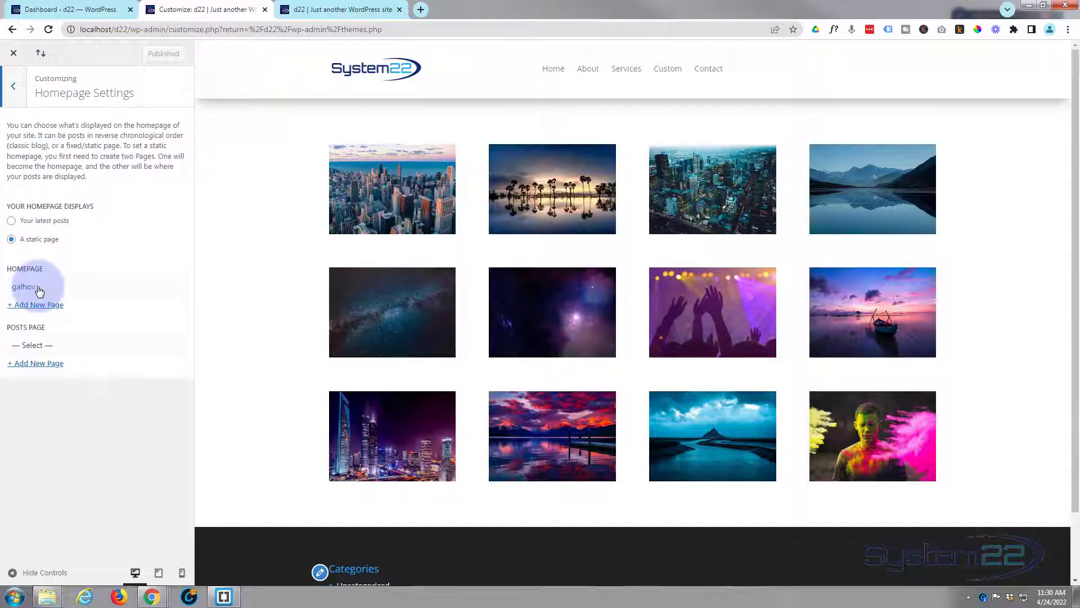
pyautogui.click(23, 93)
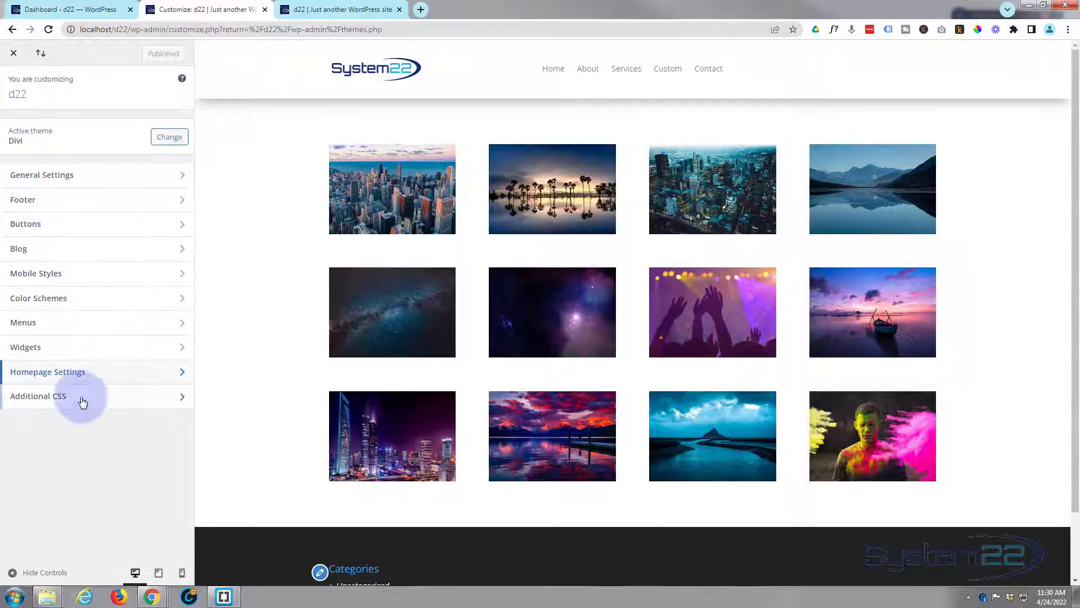
pyautogui.click(80, 397)
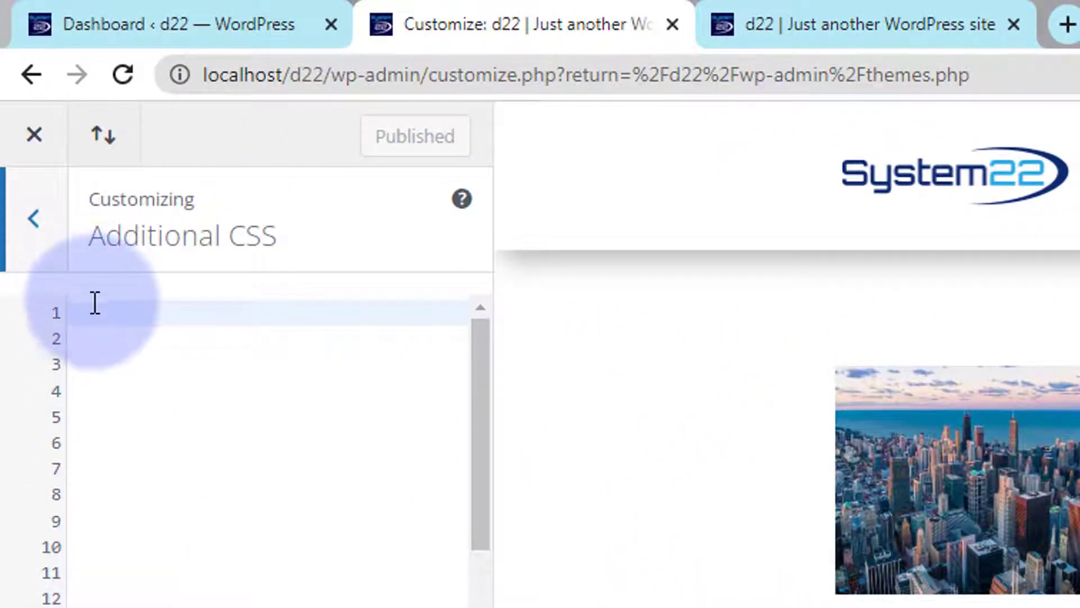
pyautogui.click(109, 313)
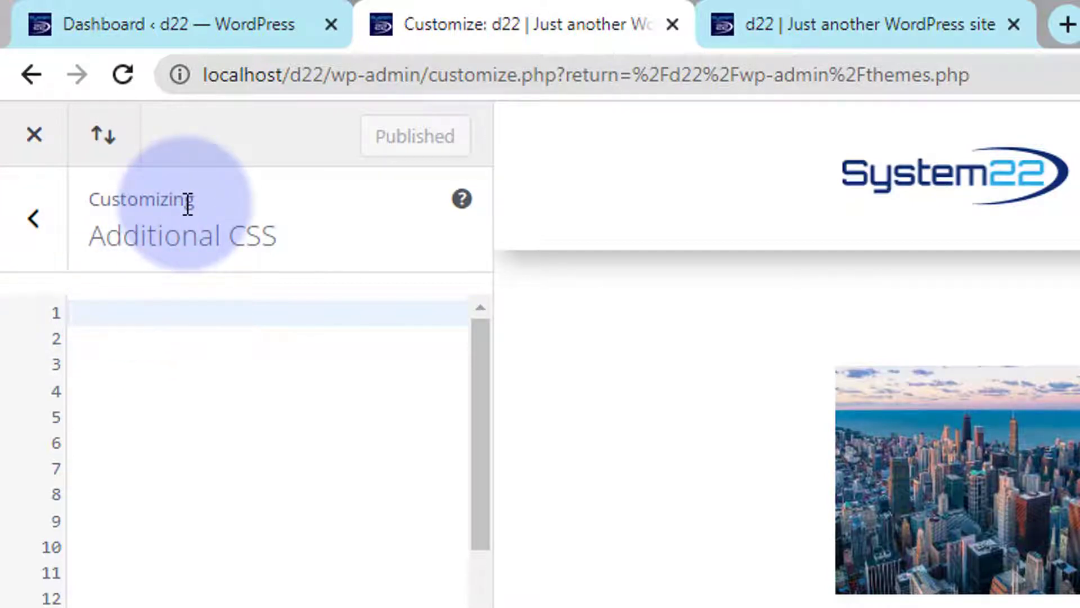
pyautogui.write('/**/')
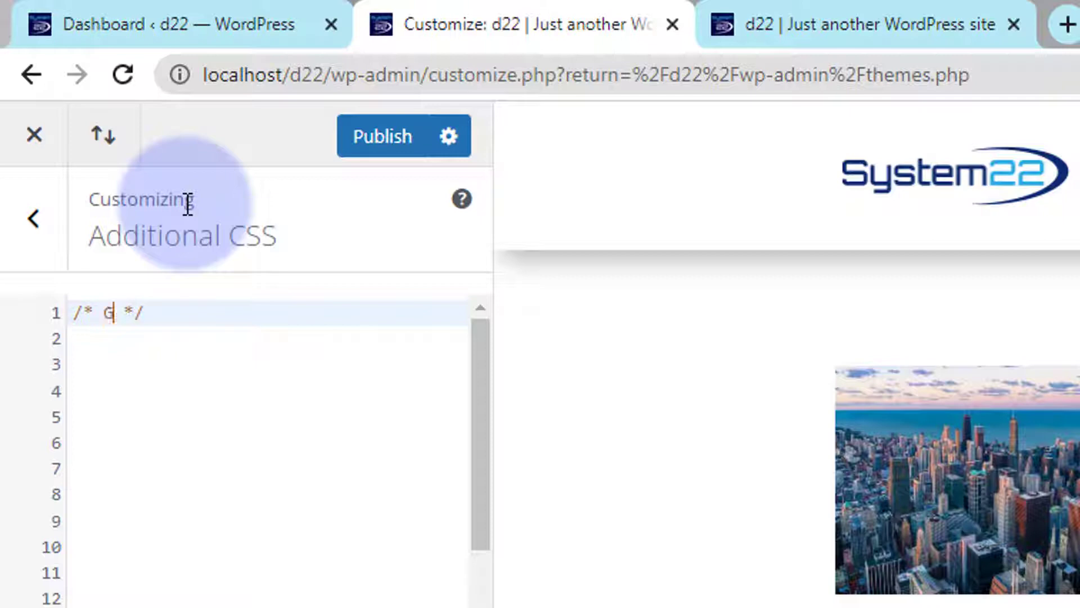
pyautogui.write('Gallery')
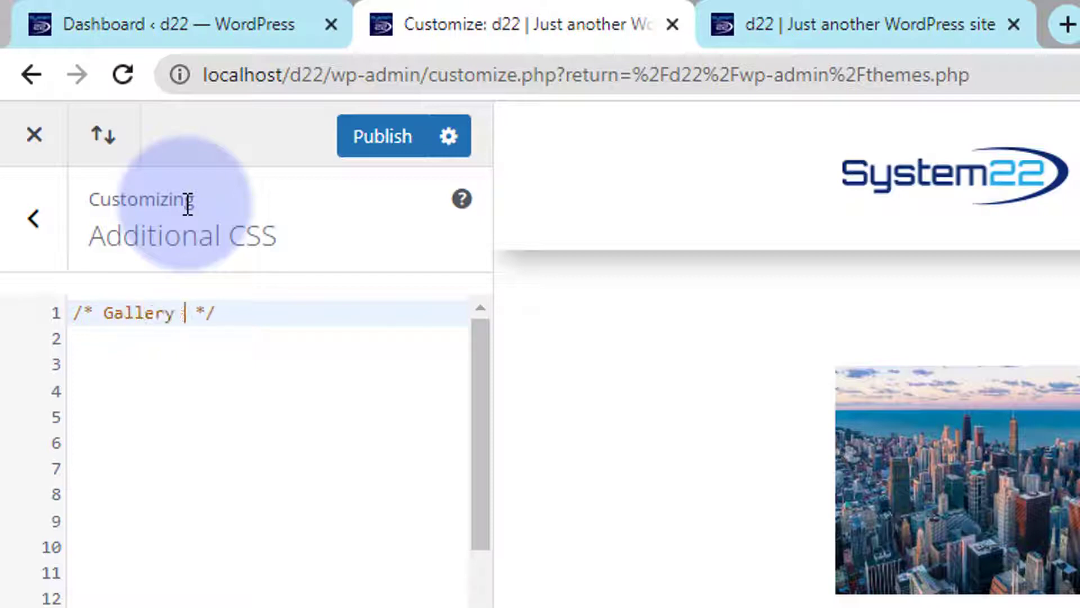
pyautogui.write(' Zoom')
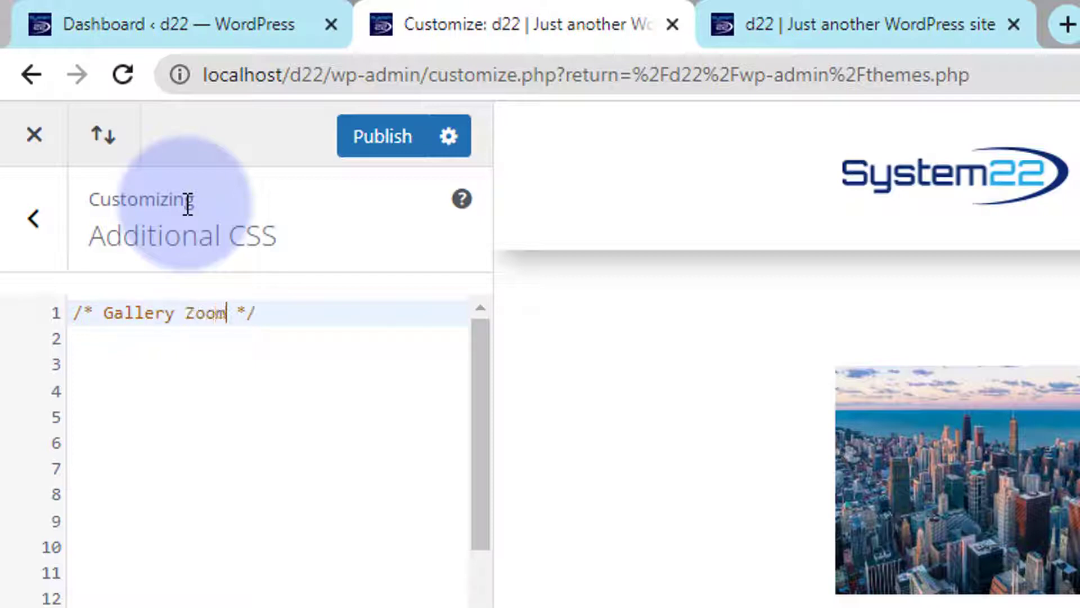
pyautogui.click(378, 146)
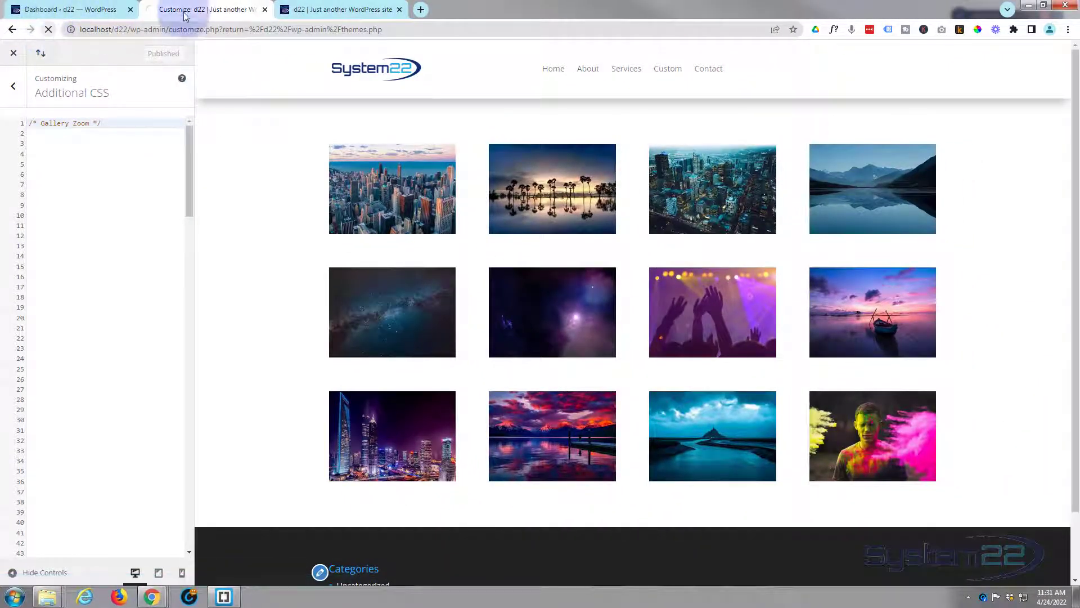
# Step: Enter galzoom as the gallery module's CSS Class under Advanced, keep the settings, and save the page
pyautogui.click(324, 10)
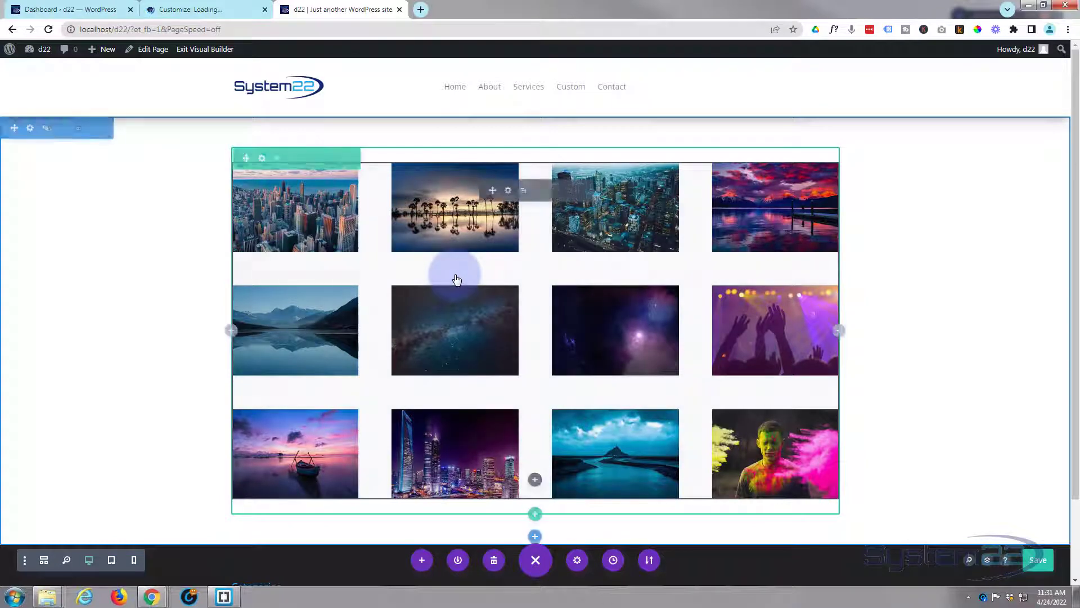
pyautogui.moveTo(456, 279)
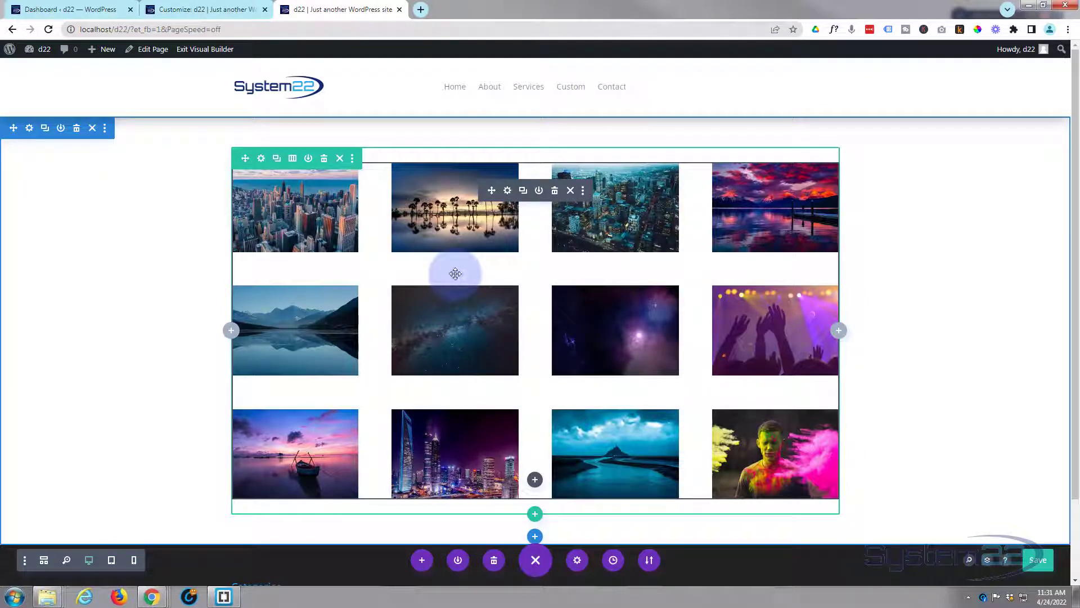
pyautogui.click(507, 190)
pyautogui.click(961, 114)
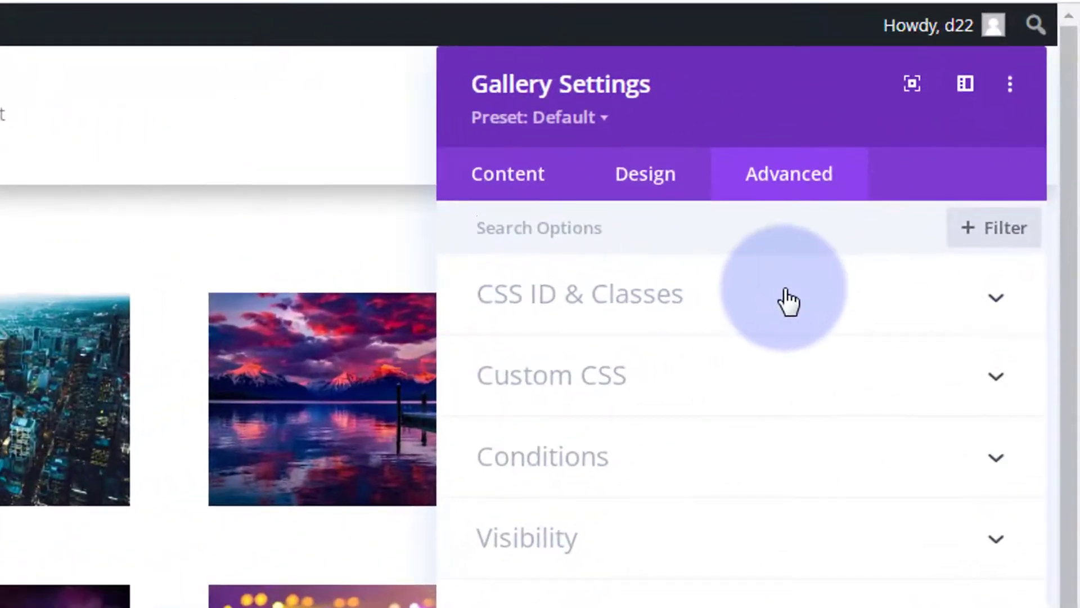
pyautogui.click(946, 172)
pyautogui.click(535, 480)
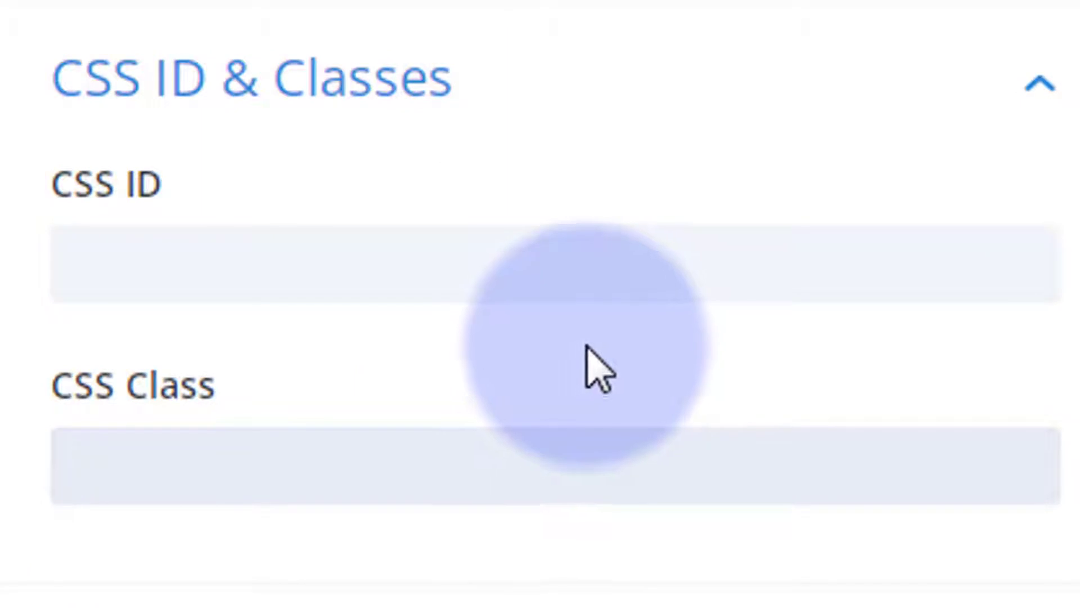
pyautogui.write('galzoom')
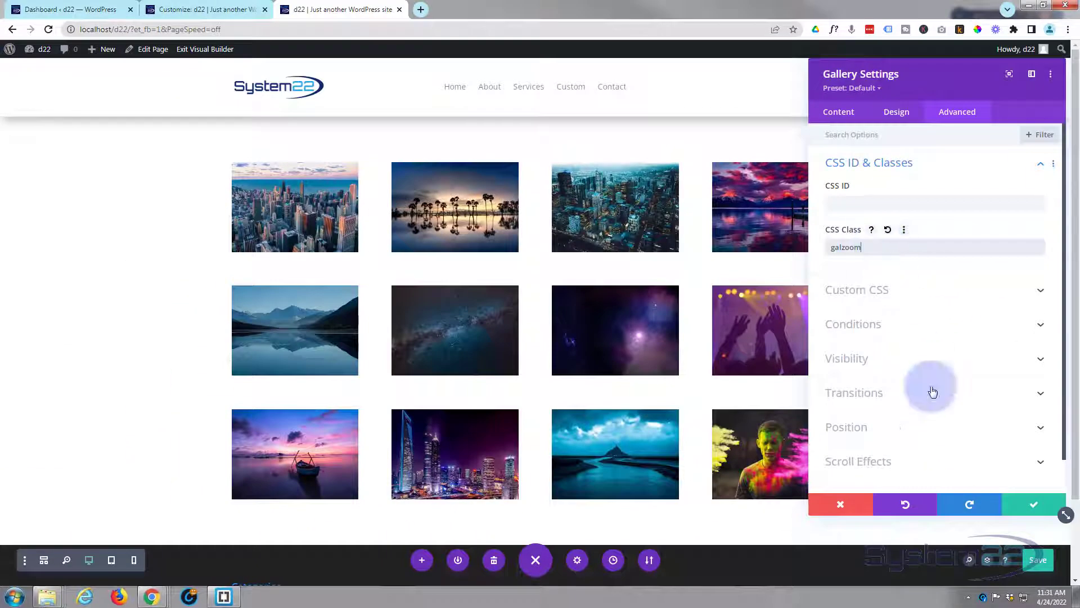
pyautogui.click(1033, 506)
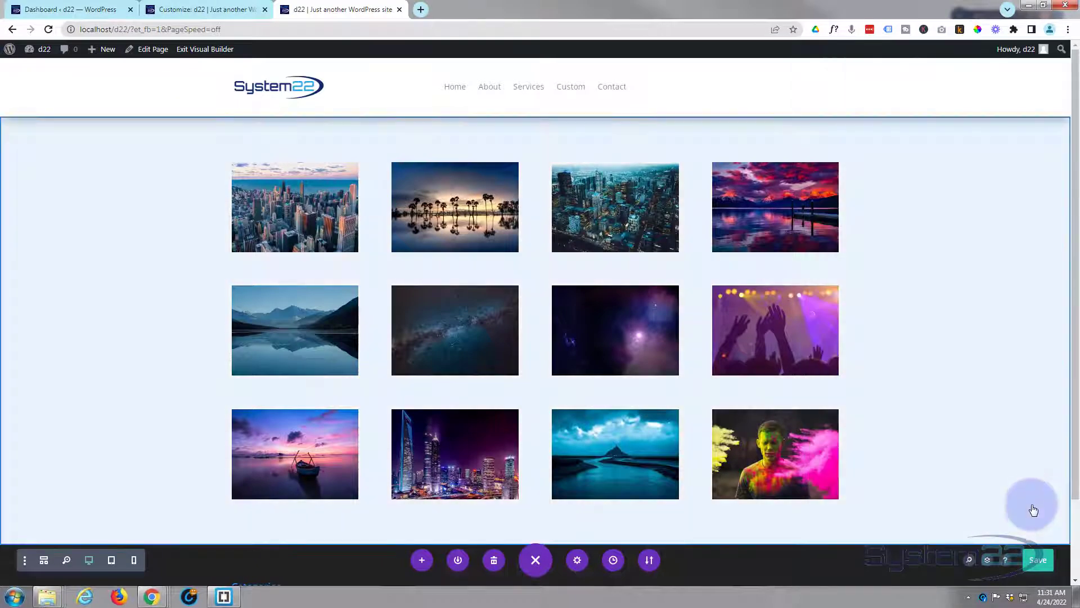
pyautogui.click(1036, 561)
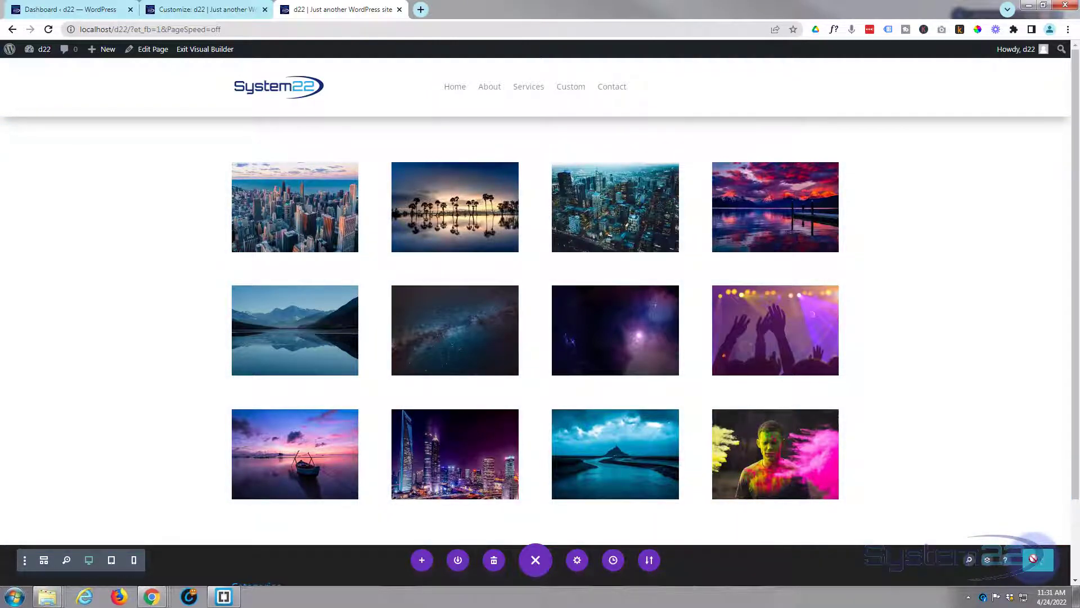
# Step: Exit the Divi Visual Builder and open the site Customizer from the live page
pyautogui.click(188, 50)
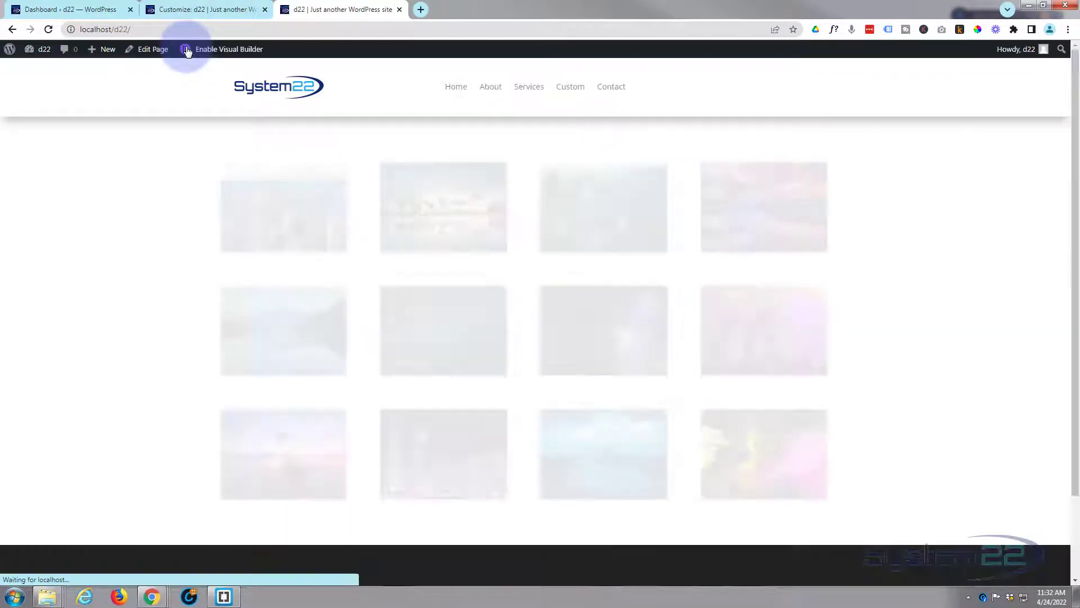
pyautogui.click(202, 10)
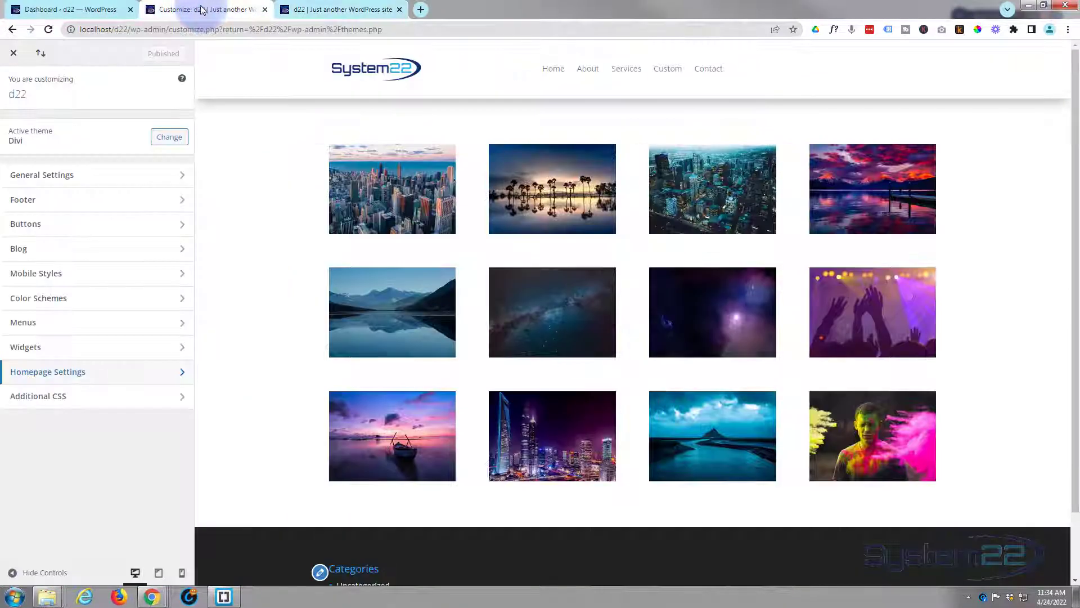
pyautogui.click(86, 401)
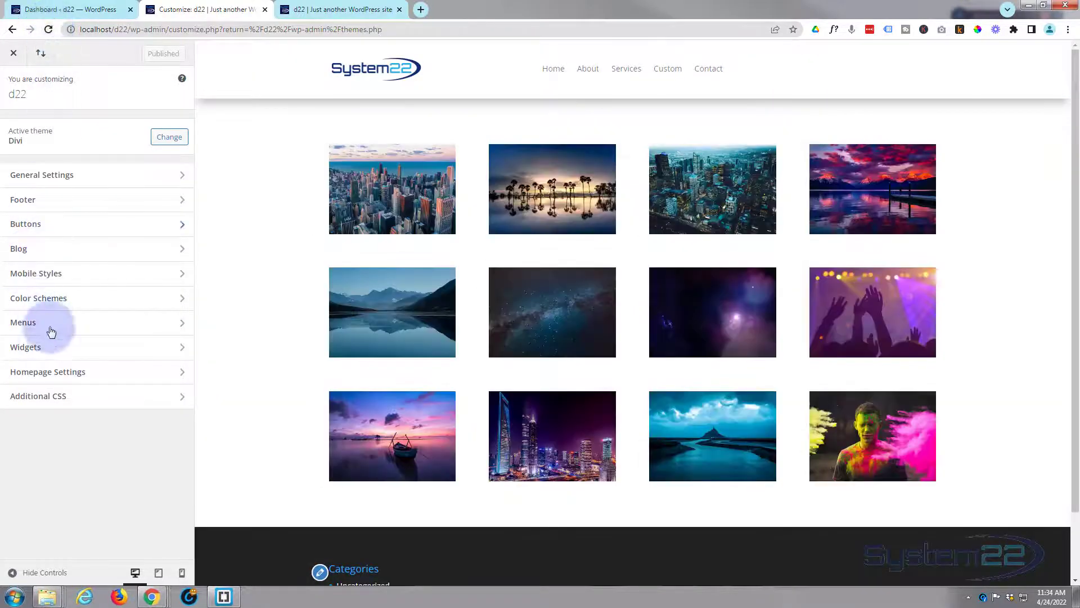
# Step: Open the Additional CSS editor and inspect the first gallery image in DevTools
pyautogui.click(93, 406)
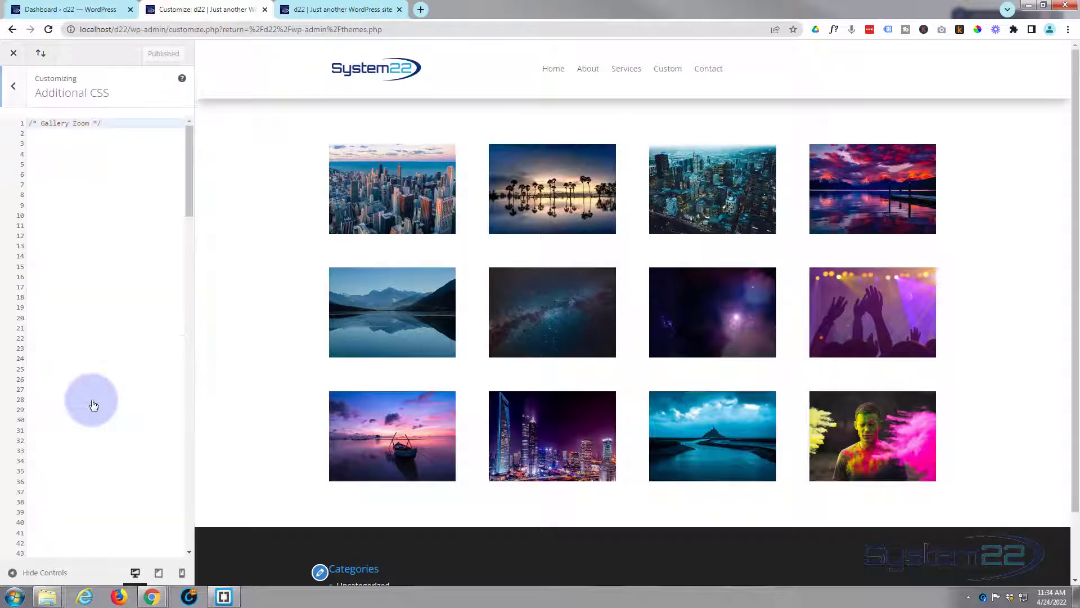
pyautogui.rightClick(371, 214)
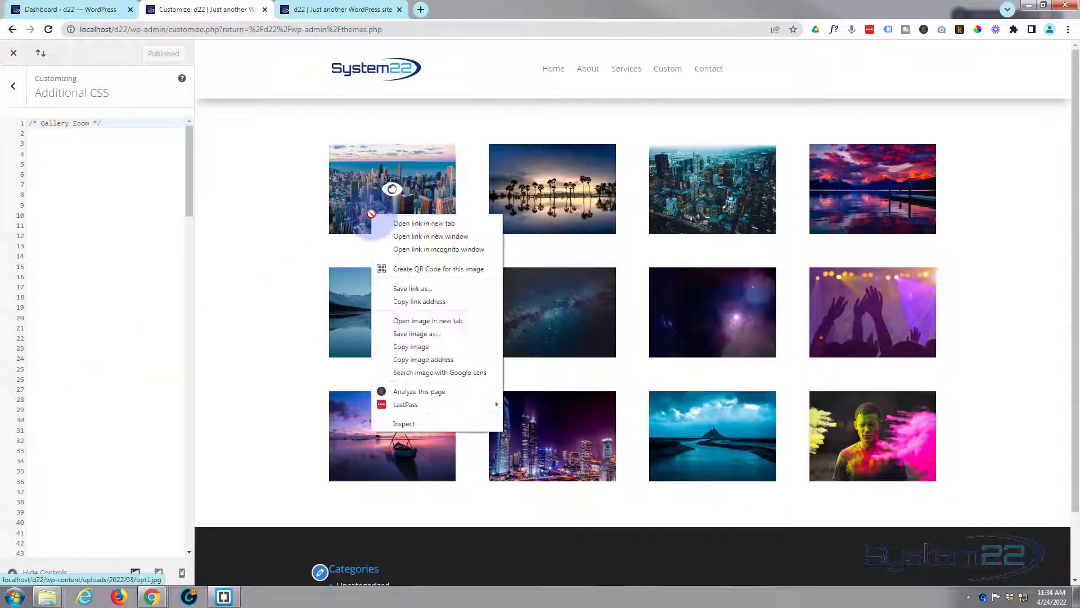
pyautogui.click(402, 424)
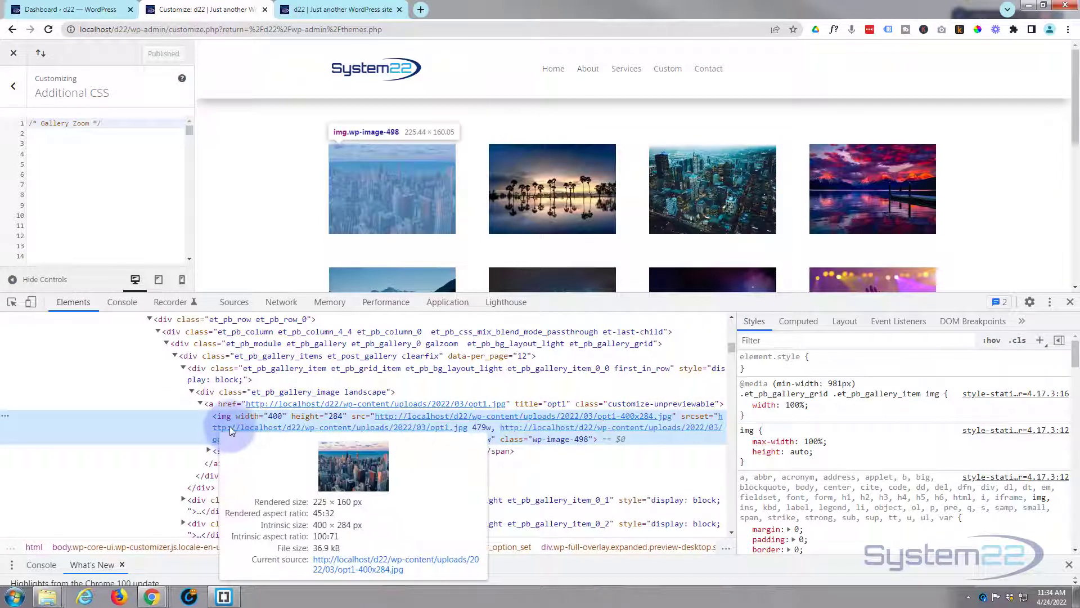
# Step: Select the galzoom class in the gallery module's class attribute
pyautogui.scroll(1, 233, 400)
pyautogui.scroll(1, 234, 399)
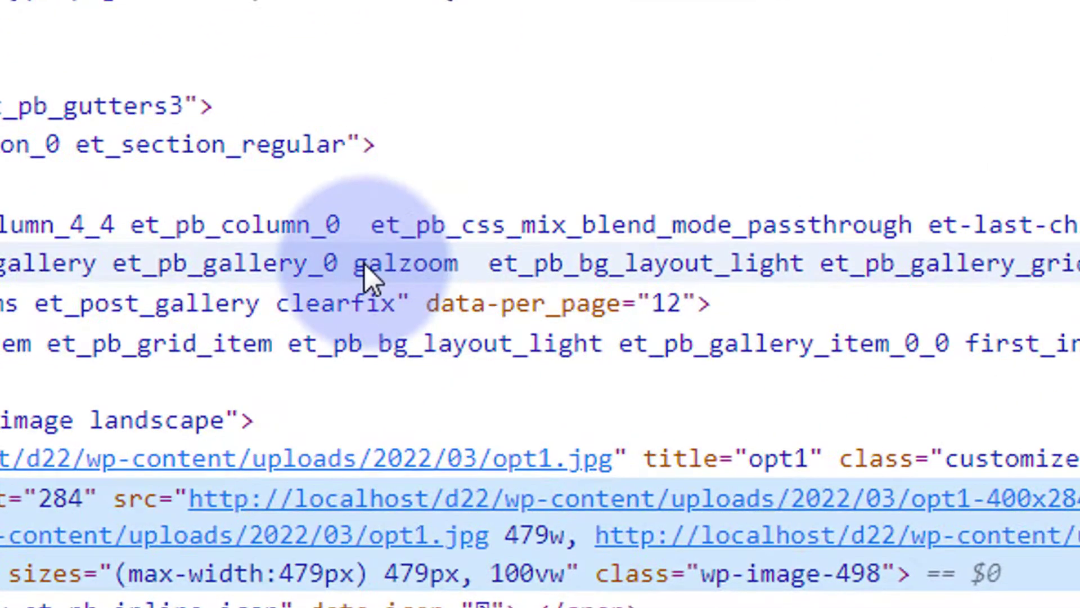
pyautogui.click(393, 265)
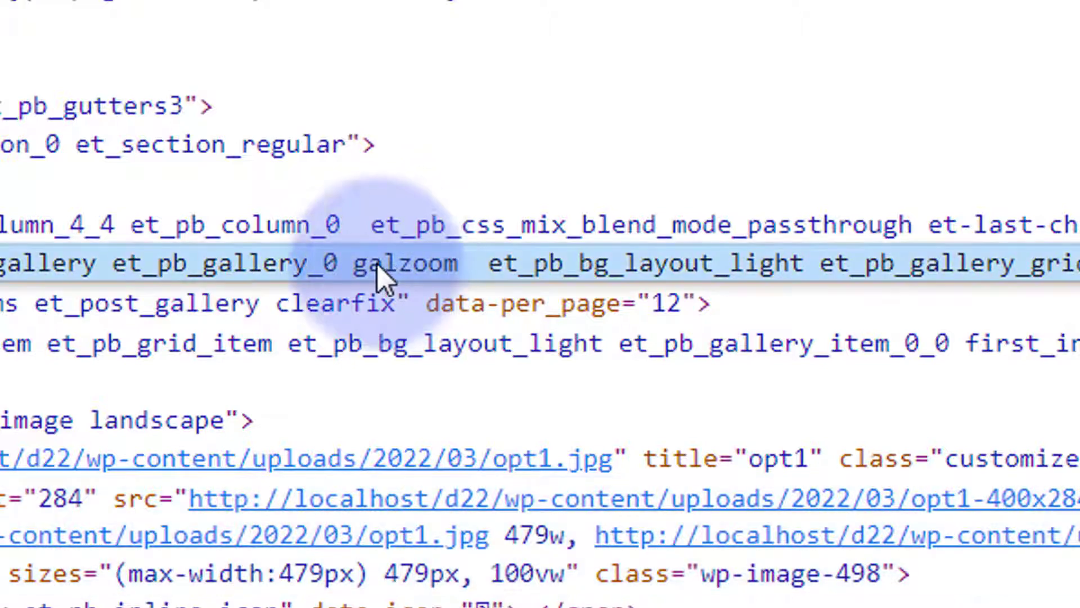
pyautogui.click(359, 263)
pyautogui.moveTo(359, 262); pyautogui.dragTo(461, 258)
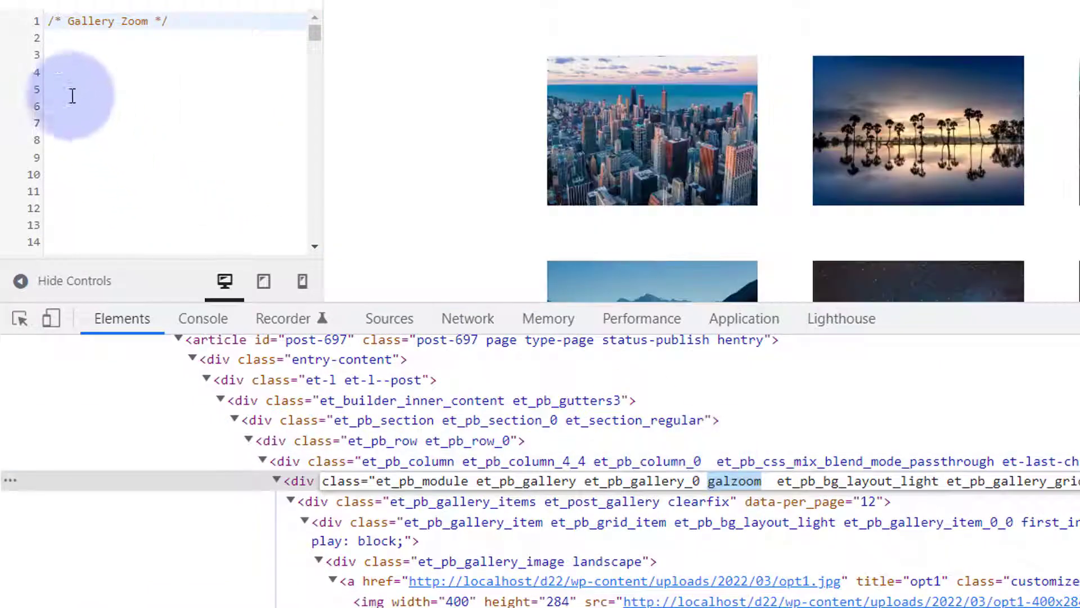
# Step: Write '.galzoom img:hover { transform:scale(2); }' below the Gallery Zoom comment
pyautogui.click(56, 56)
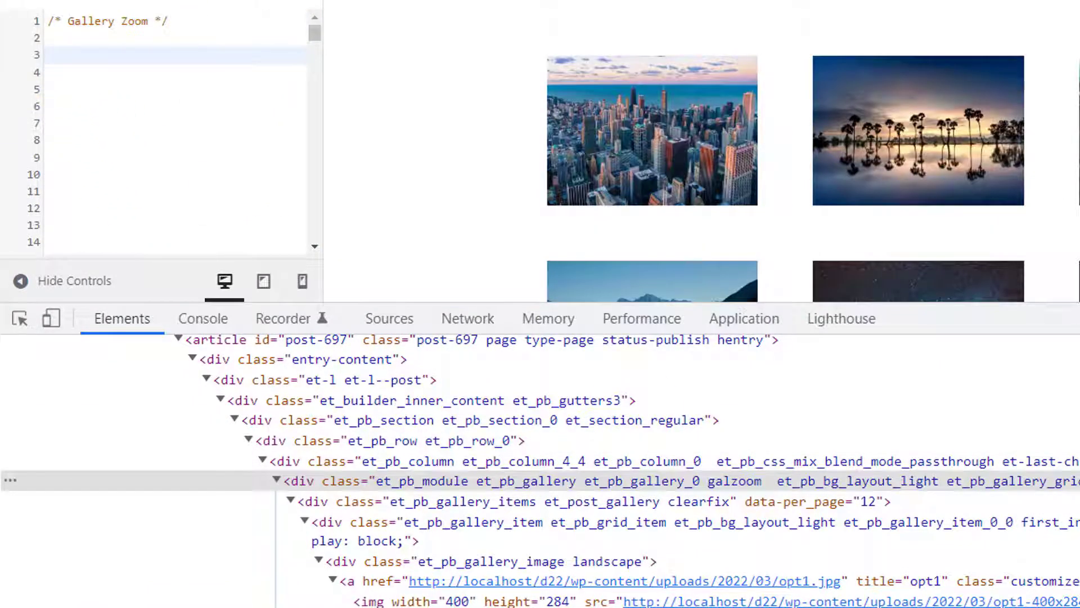
pyautogui.write('.galzoom img')
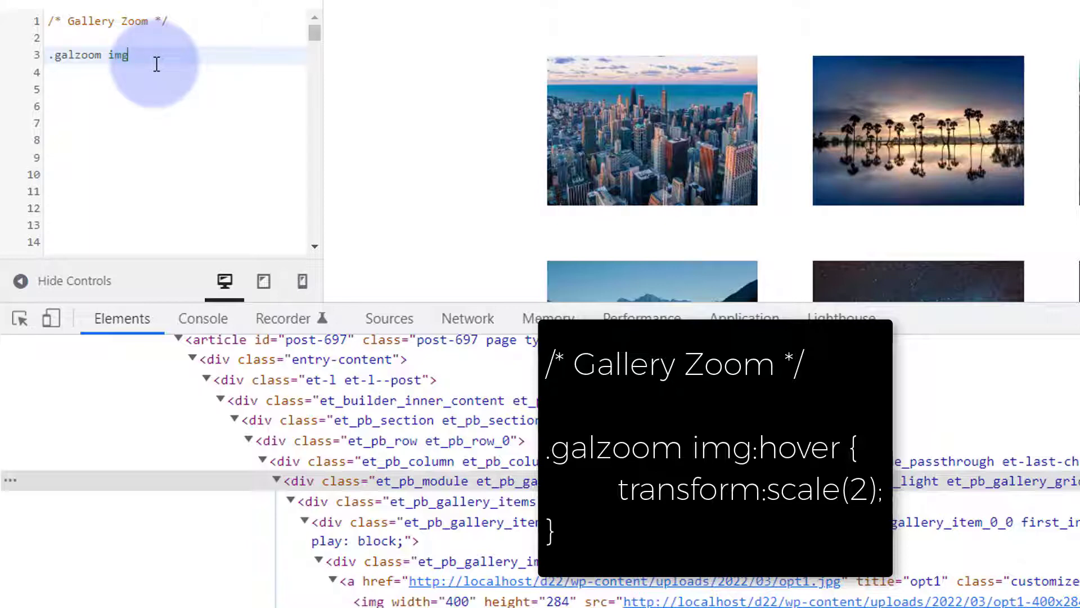
pyautogui.write(':hover {')
pyautogui.press('Return')
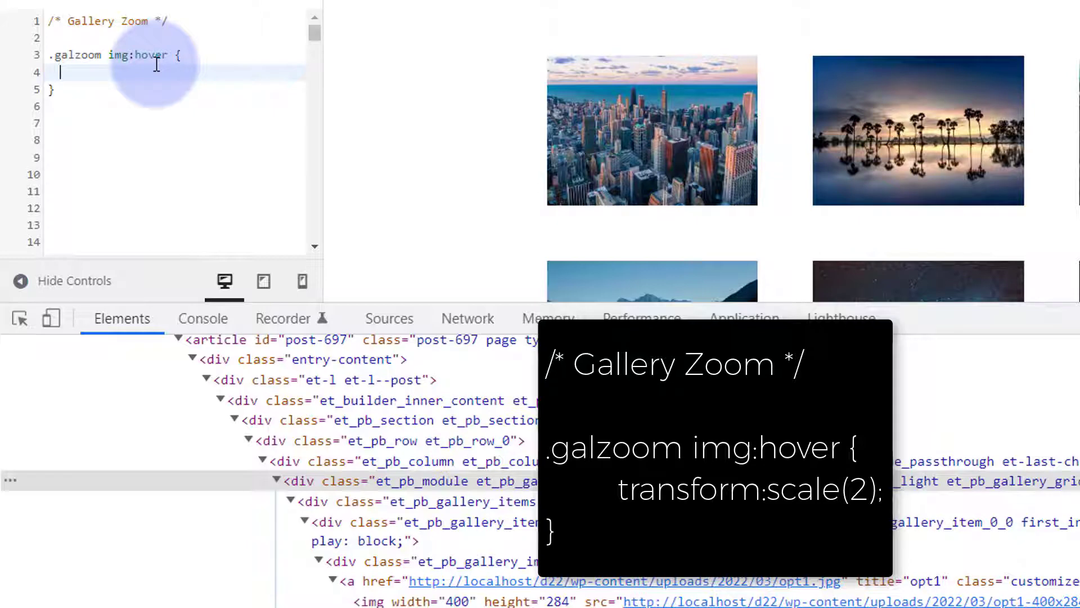
pyautogui.moveTo(559, 133); pyautogui.dragTo(67, 68)
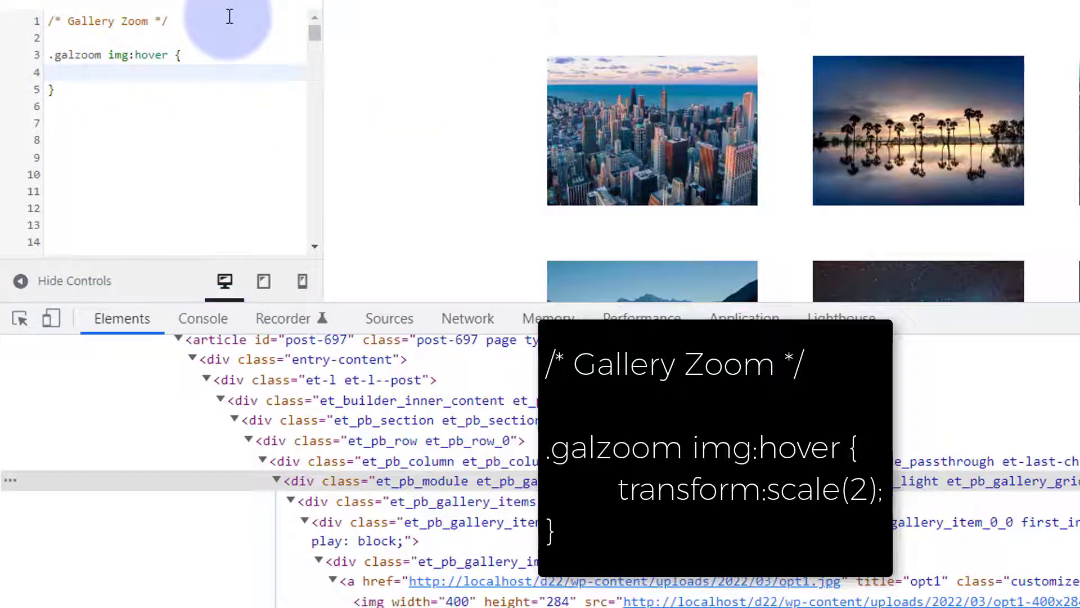
pyautogui.write('transform:')
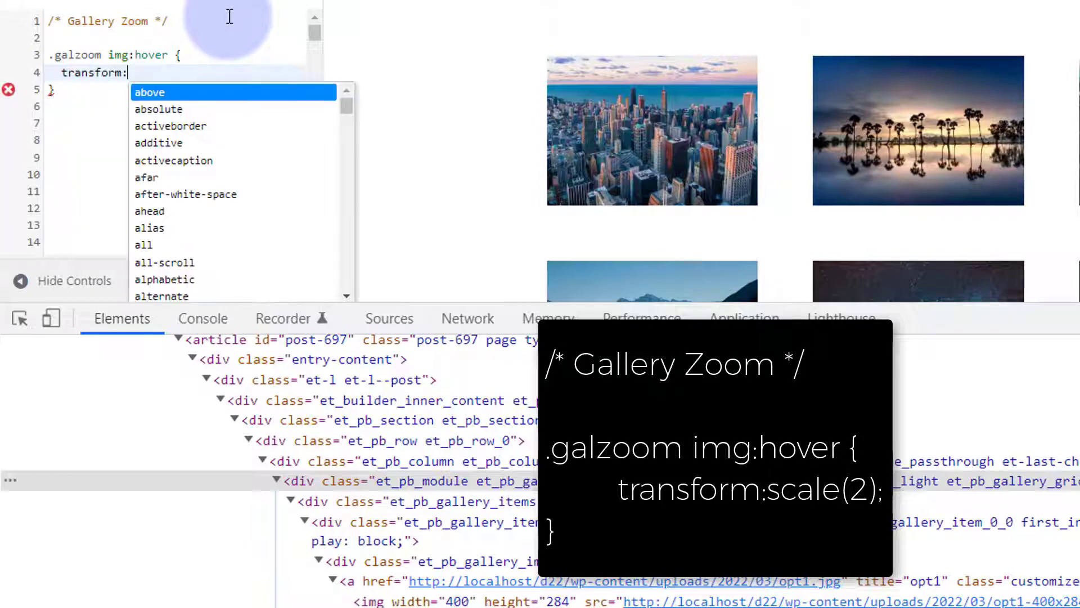
pyautogui.write('scale(2')
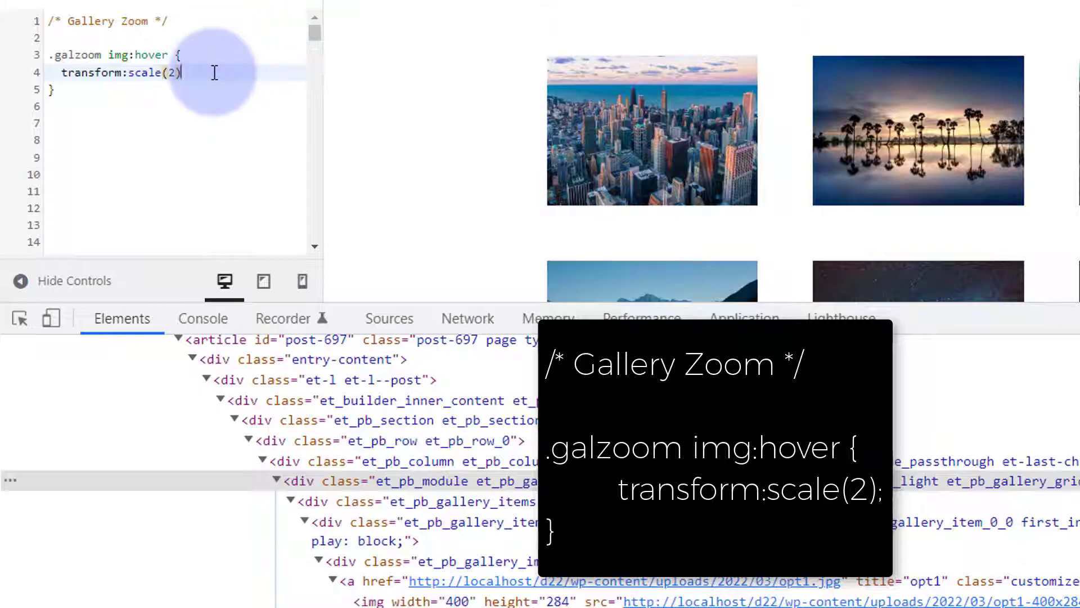
pyautogui.write(';')
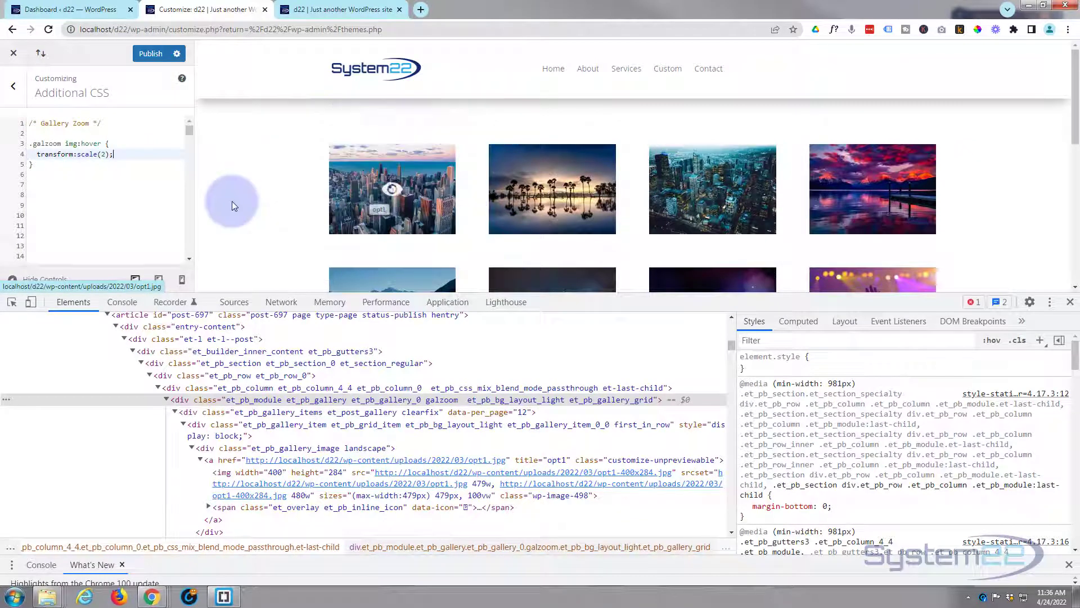
# Step: Hover several gallery images to confirm they double in size and overlap neighbours
pyautogui.moveTo(270, 200)
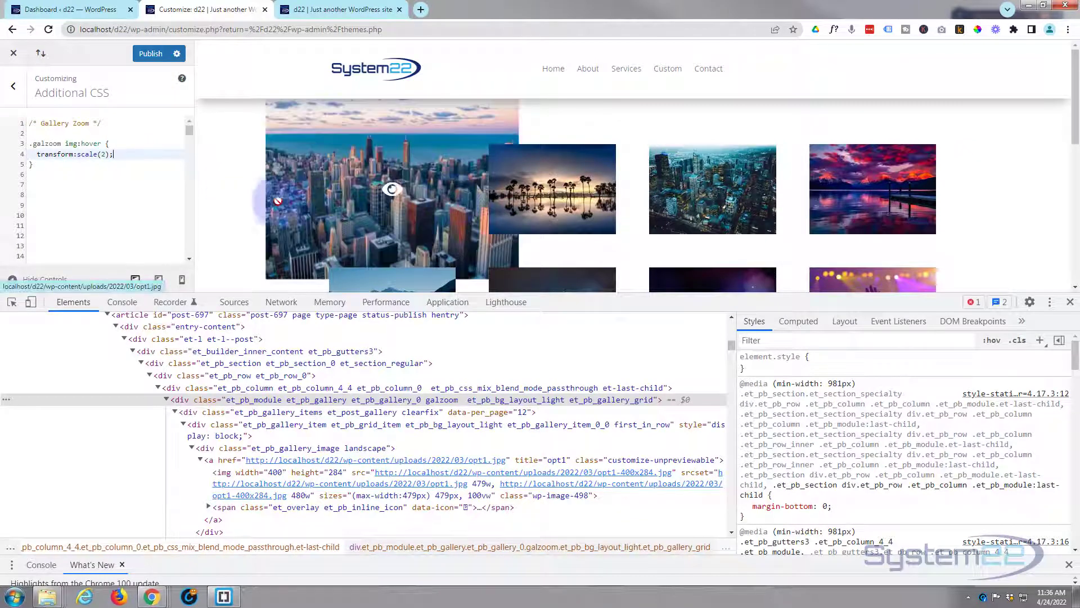
pyautogui.moveTo(679, 205)
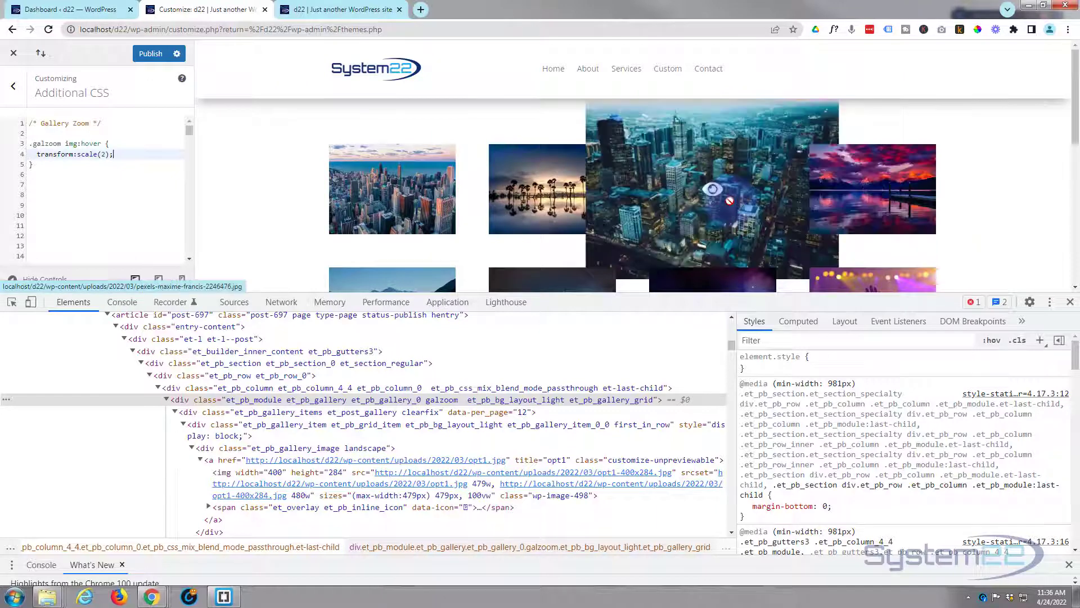
pyautogui.moveTo(538, 197)
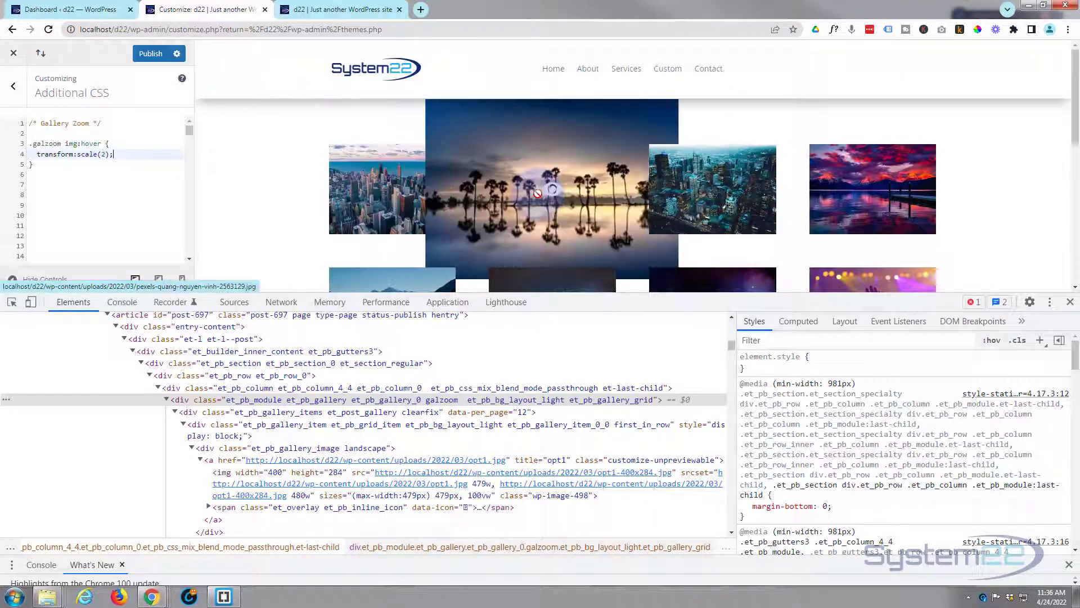
pyautogui.moveTo(713, 198)
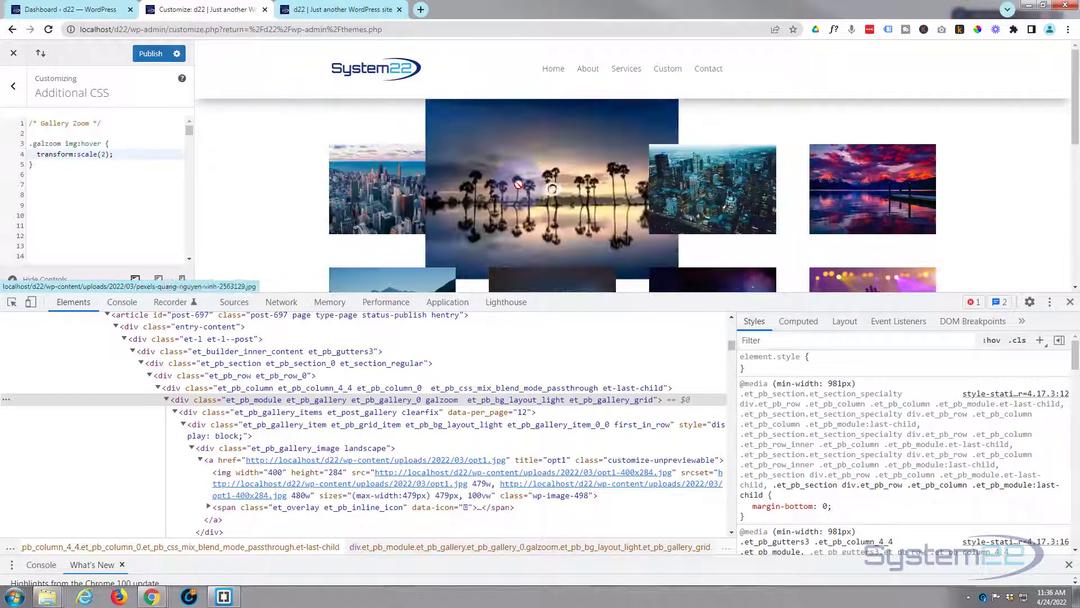
pyautogui.moveTo(367, 186)
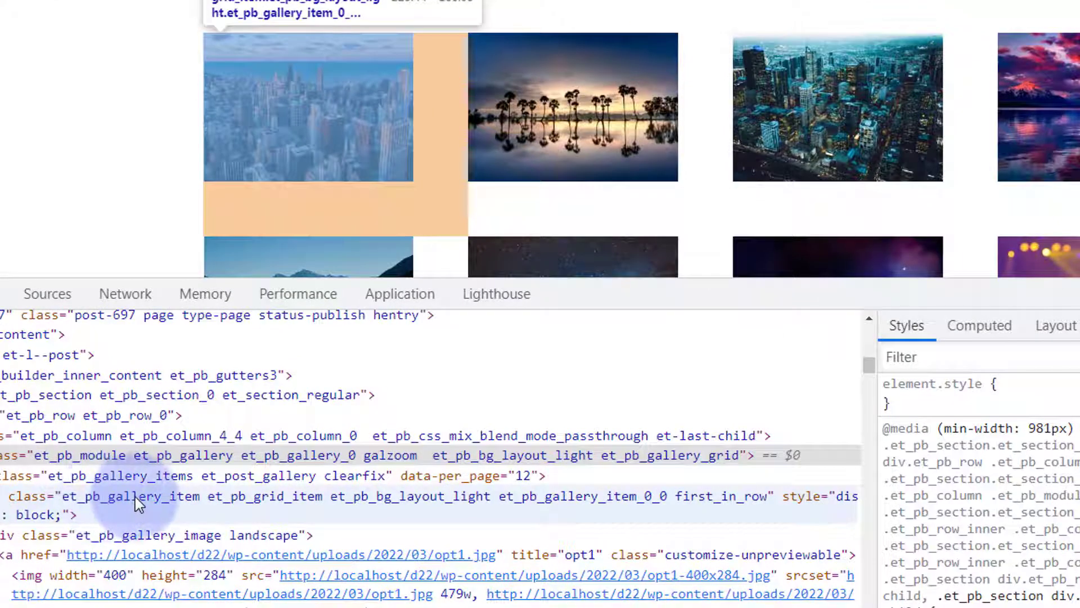
# Step: Copy the et_pb_gallery_item class name from the first gallery tile's markup
pyautogui.doubleClick(140, 499)
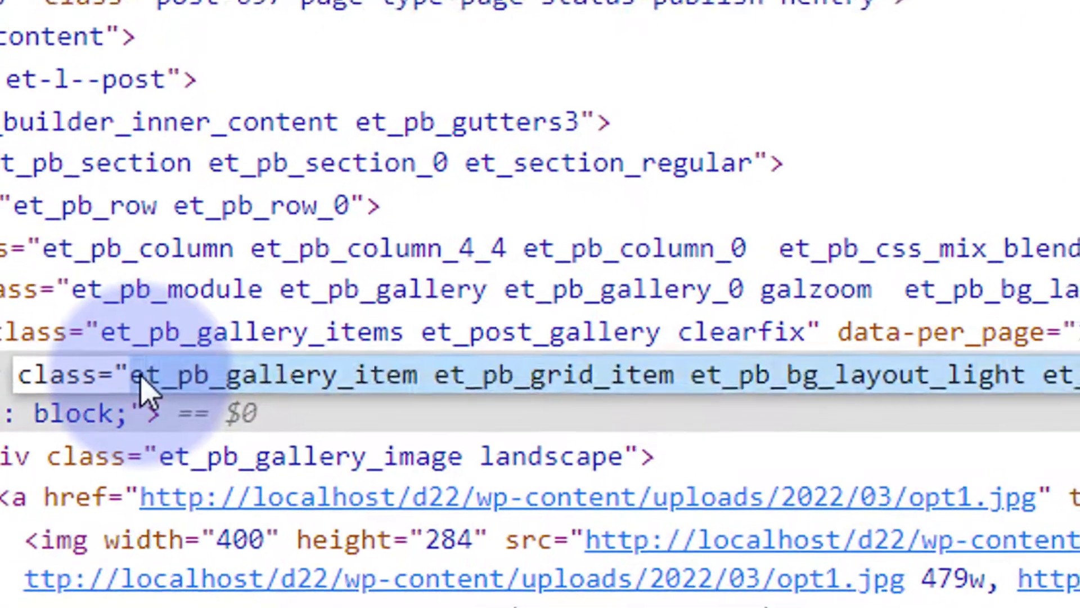
pyautogui.click(64, 498)
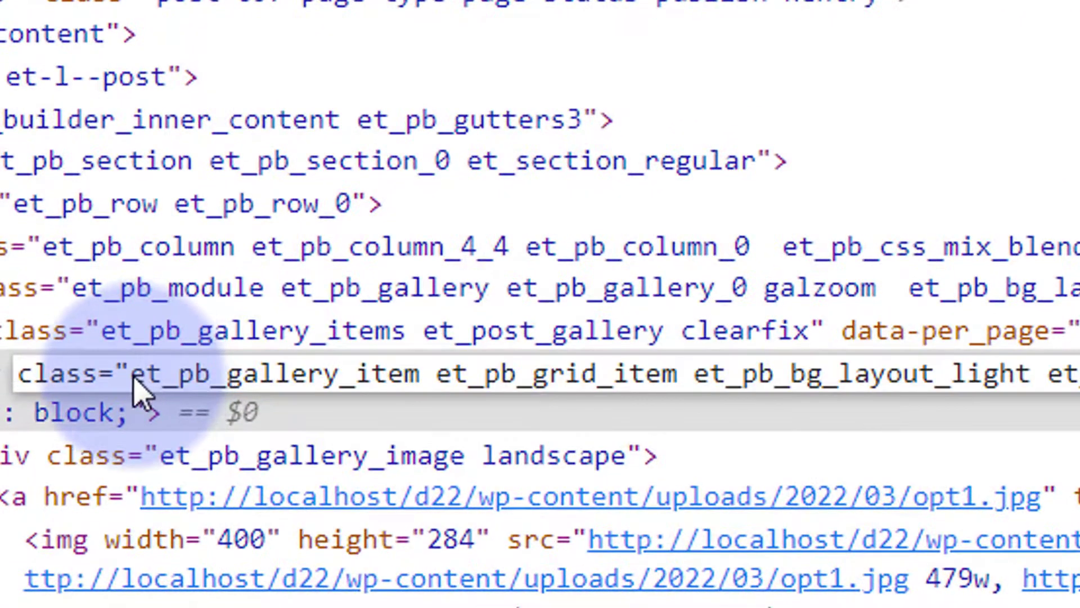
pyautogui.moveTo(133, 380); pyautogui.dragTo(428, 384)
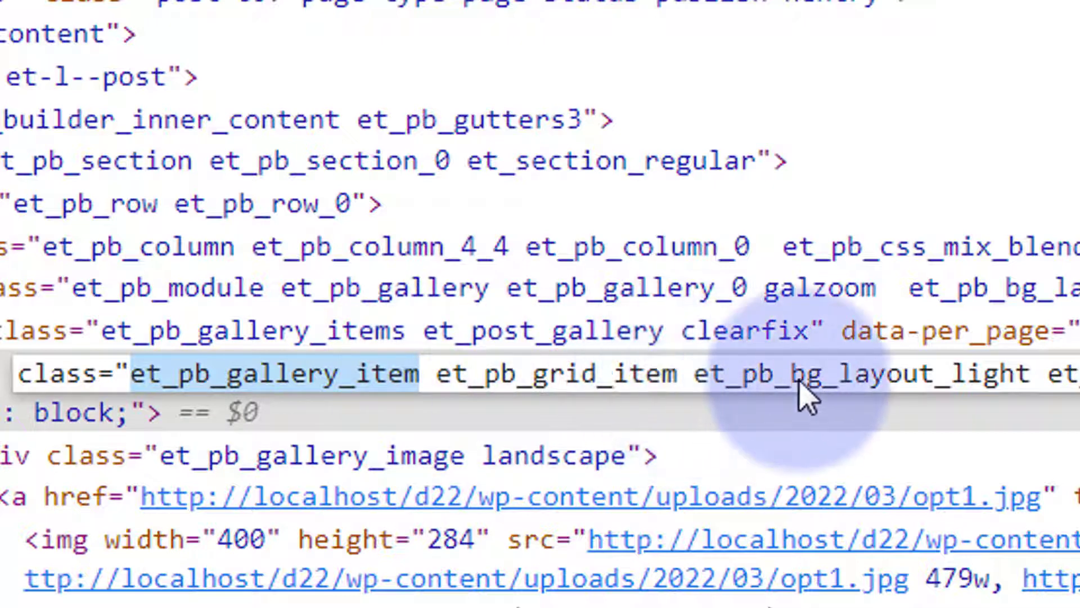
pyautogui.rightClick(272, 387)
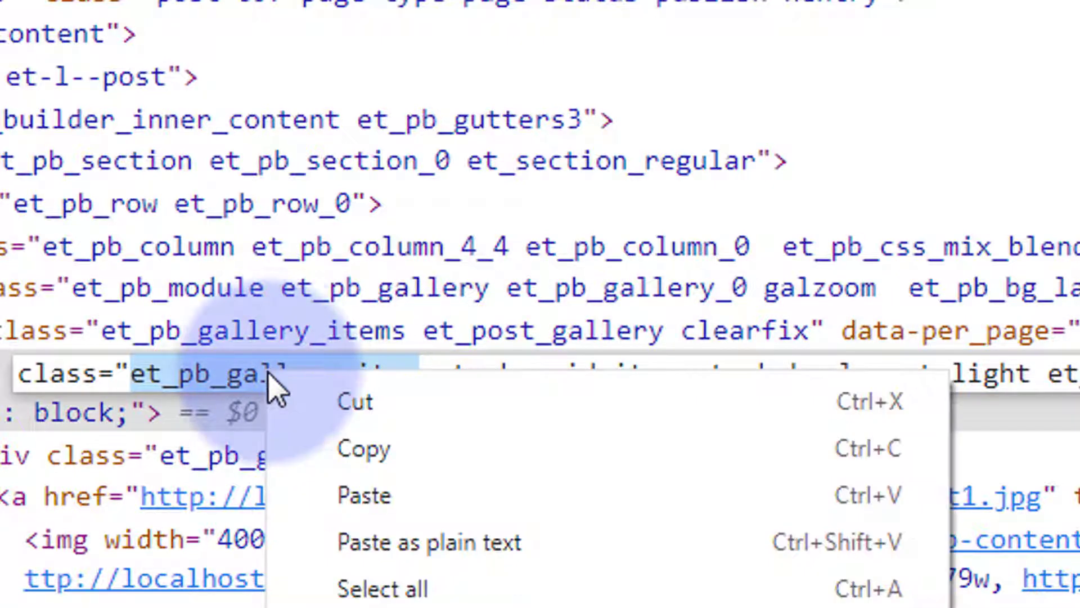
pyautogui.click(347, 450)
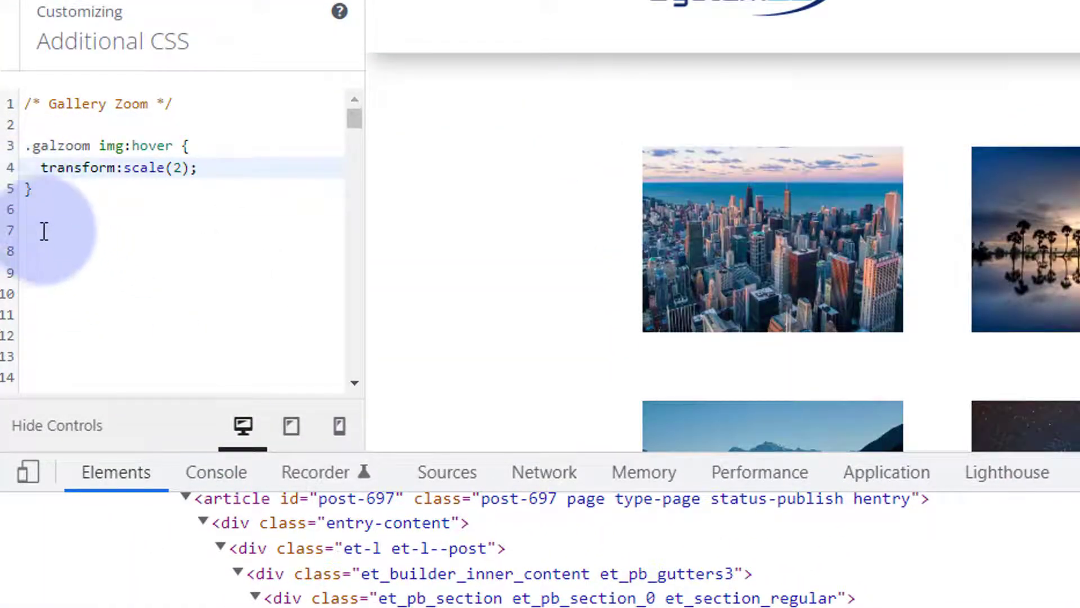
# Step: Build the '.galzoom .et_pb_gallery_item' selector on line 7 from pasted class names
pyautogui.click(44, 230)
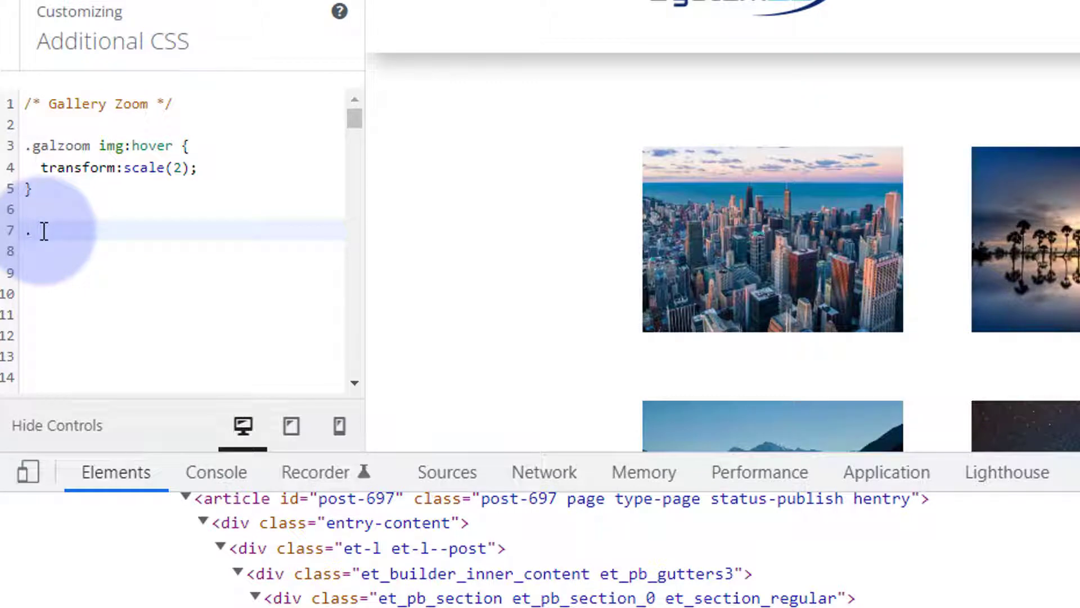
pyautogui.write('.')
pyautogui.hotkey('ctrl', 'v')
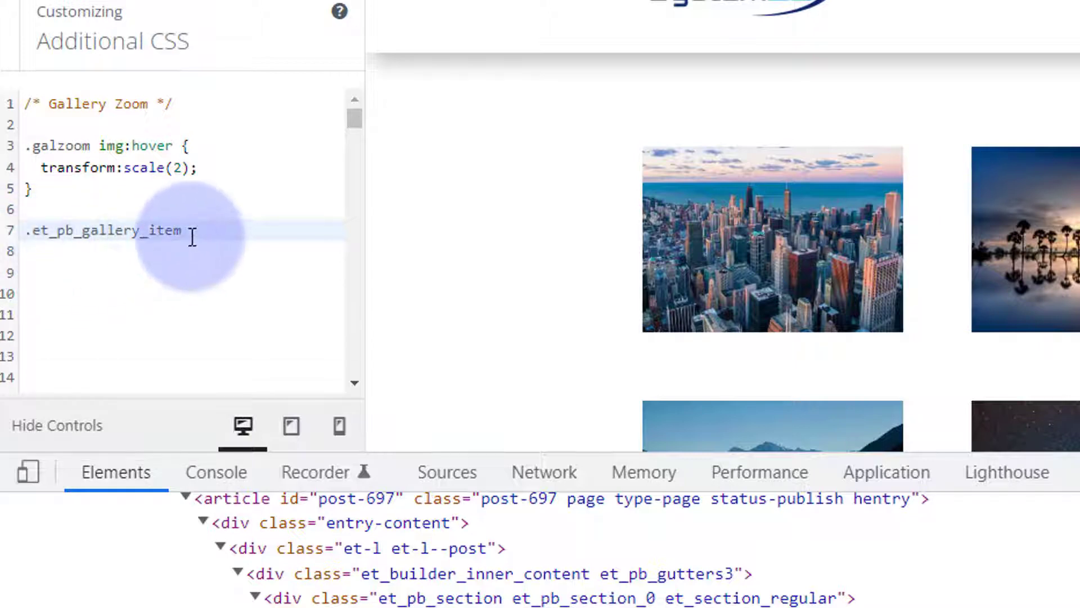
pyautogui.moveTo(25, 145); pyautogui.dragTo(91, 137)
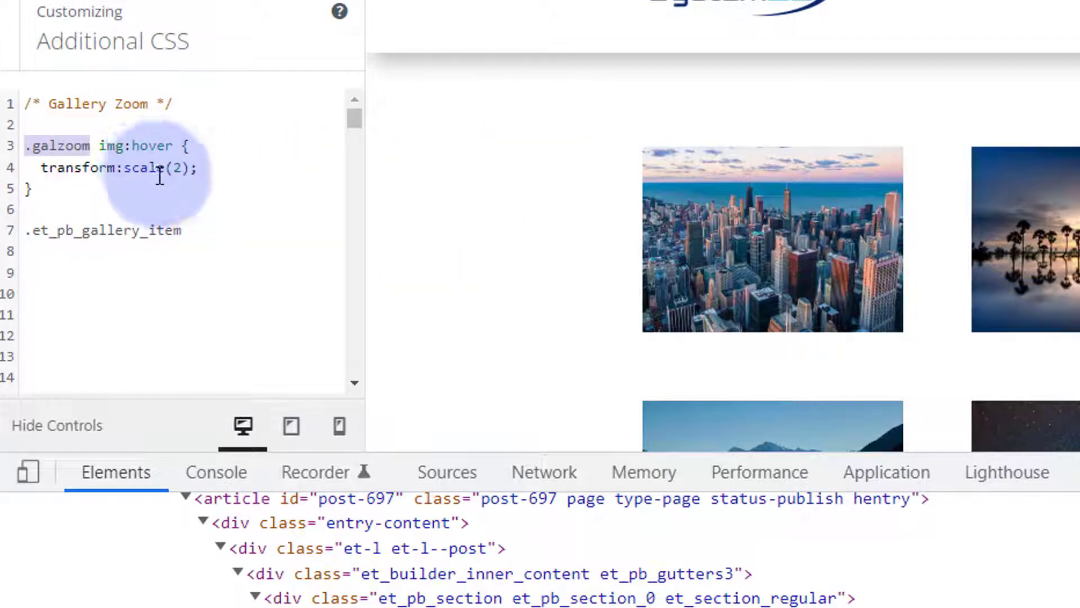
pyautogui.click(24, 229)
pyautogui.hotkey('ctrl', 'v')
pyautogui.click(90, 230)
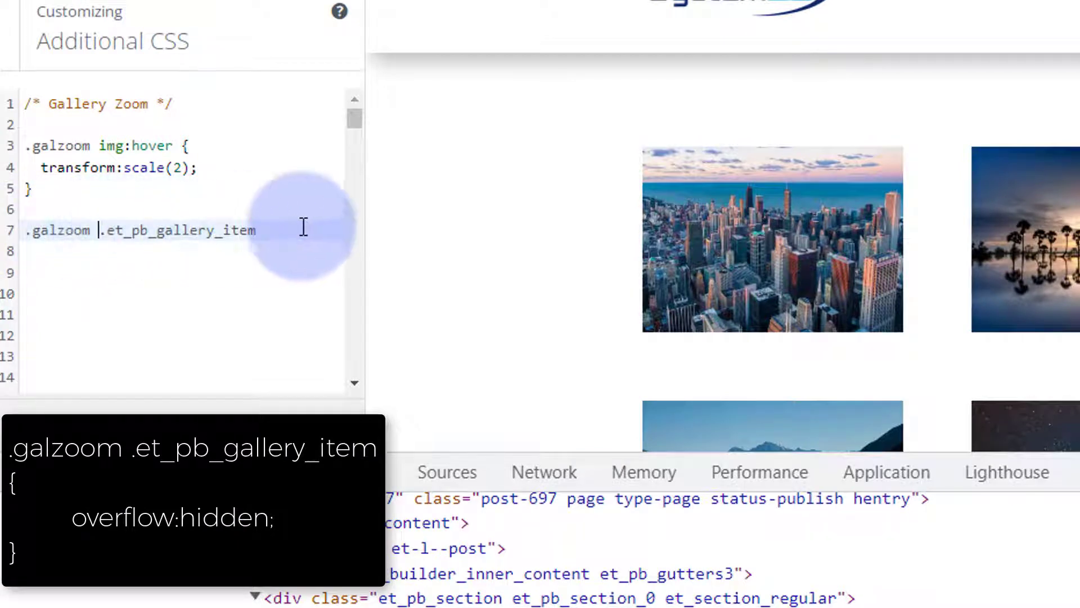
# Step: Open the rule's brace and add 'overflow:hidden;' inside it
pyautogui.click(264, 227)
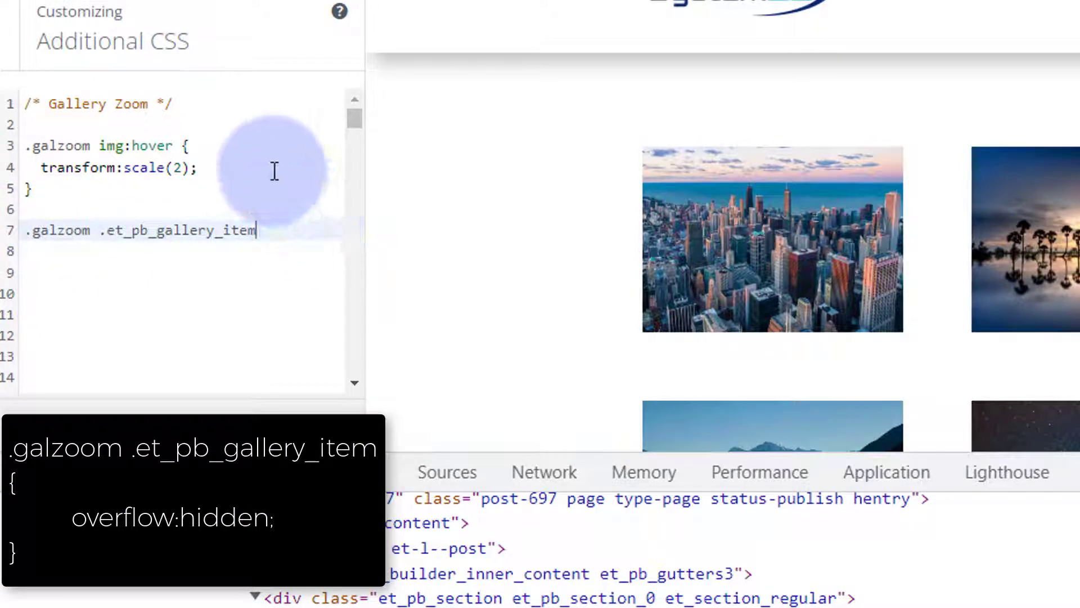
pyautogui.write('{')
pyautogui.press('Return')
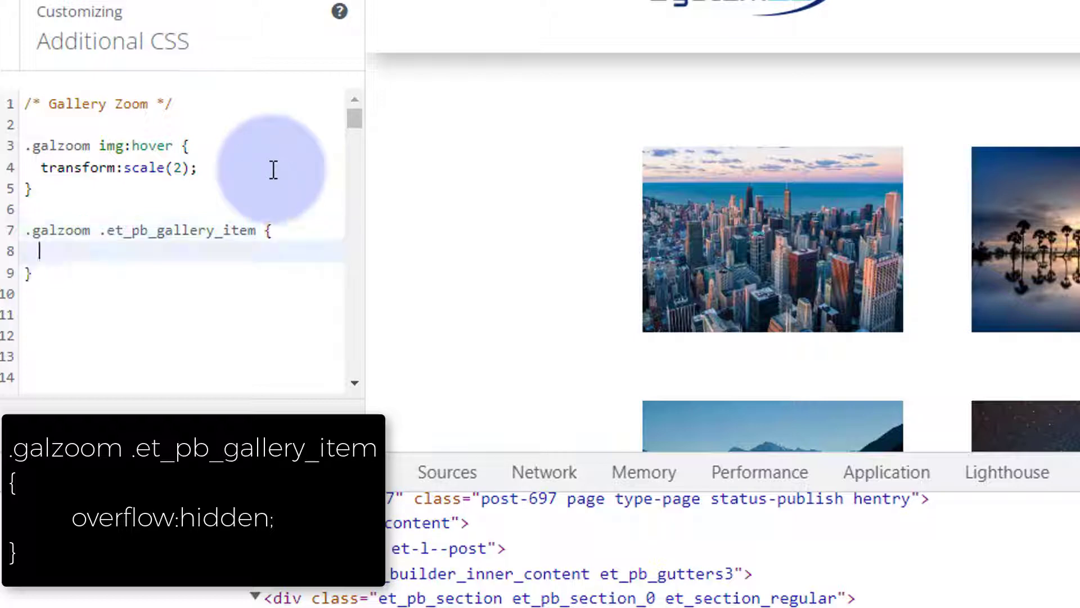
pyautogui.write('overflow:hidden;')
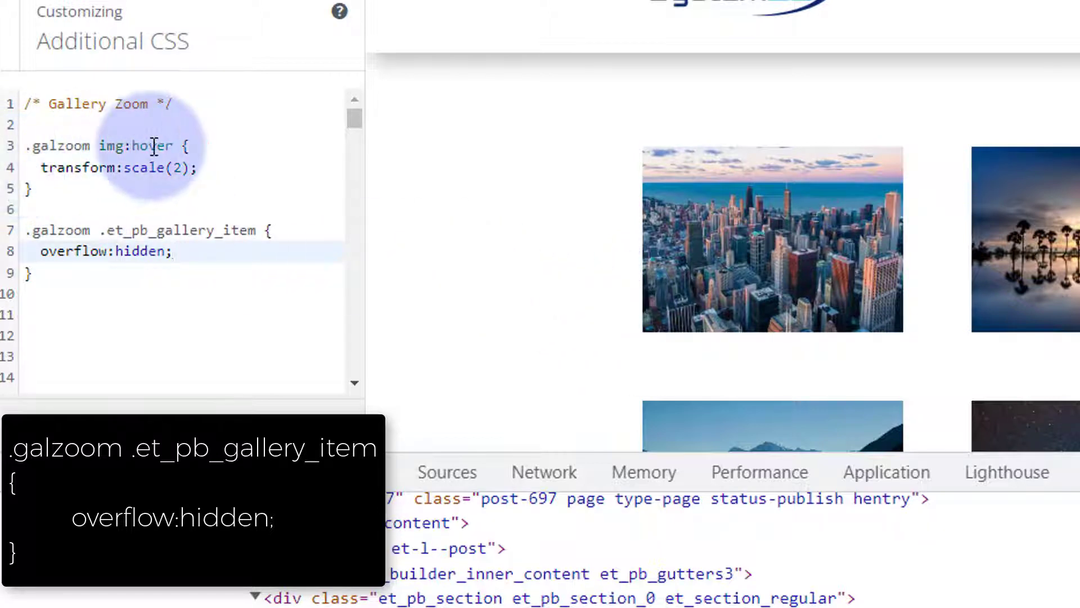
# Step: Paste a copy of the img:hover rule below and remove ':hover' from its selector
pyautogui.moveTo(24, 145); pyautogui.dragTo(45, 190)
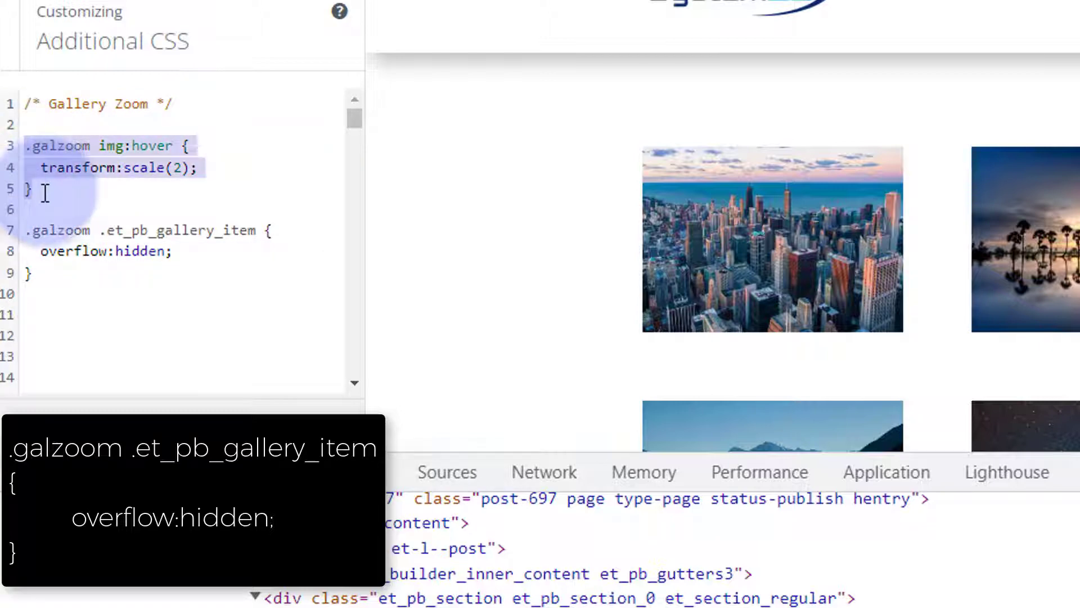
pyautogui.click(45, 193)
pyautogui.press('Return')
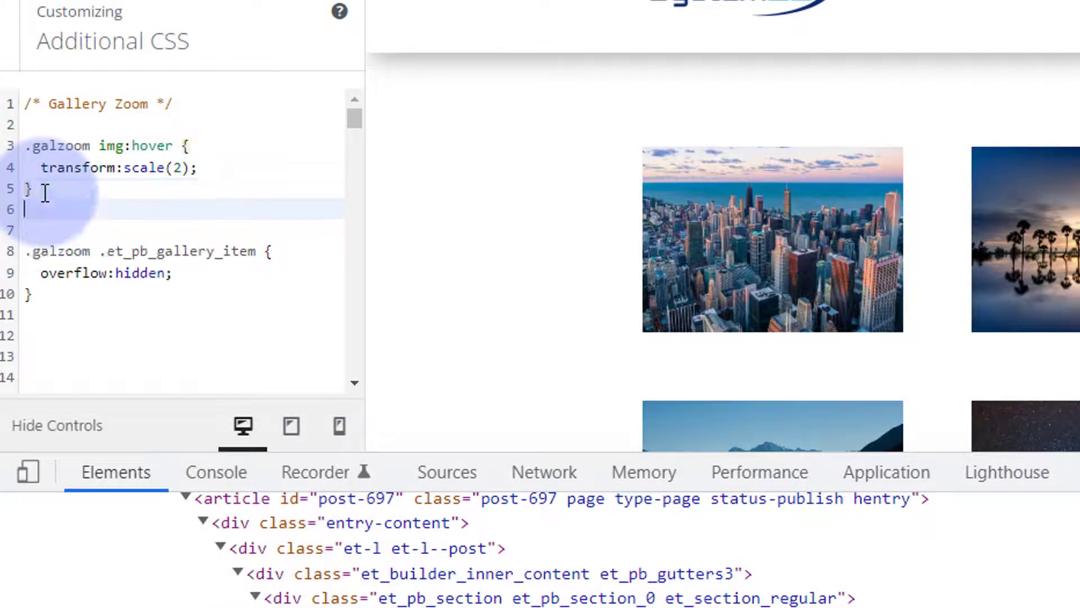
pyautogui.press('Return')
pyautogui.hotkey('ctrl', 'v')
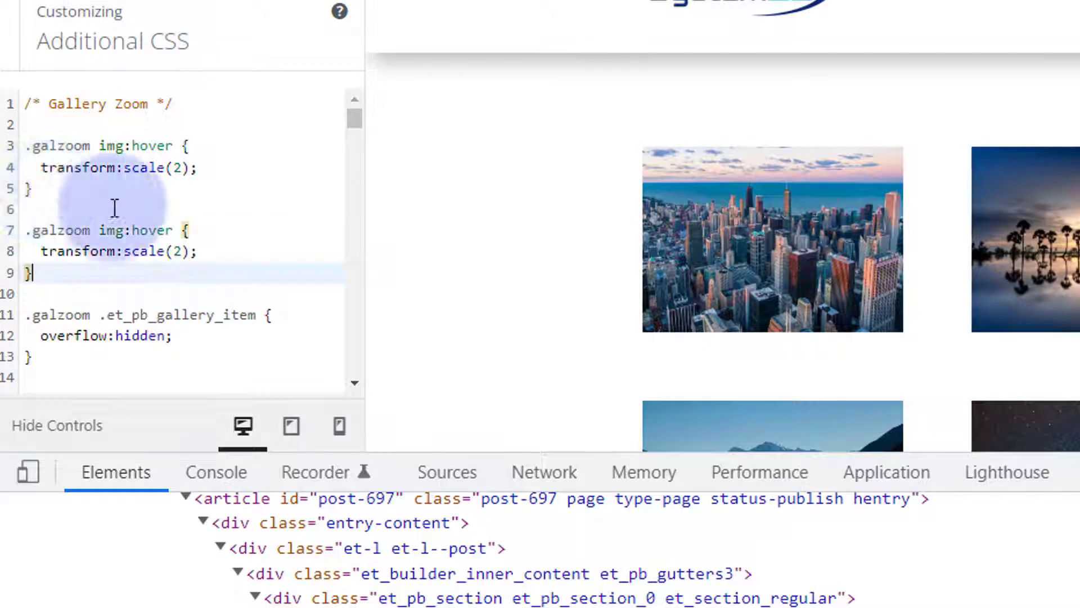
pyautogui.moveTo(124, 230); pyautogui.dragTo(169, 231)
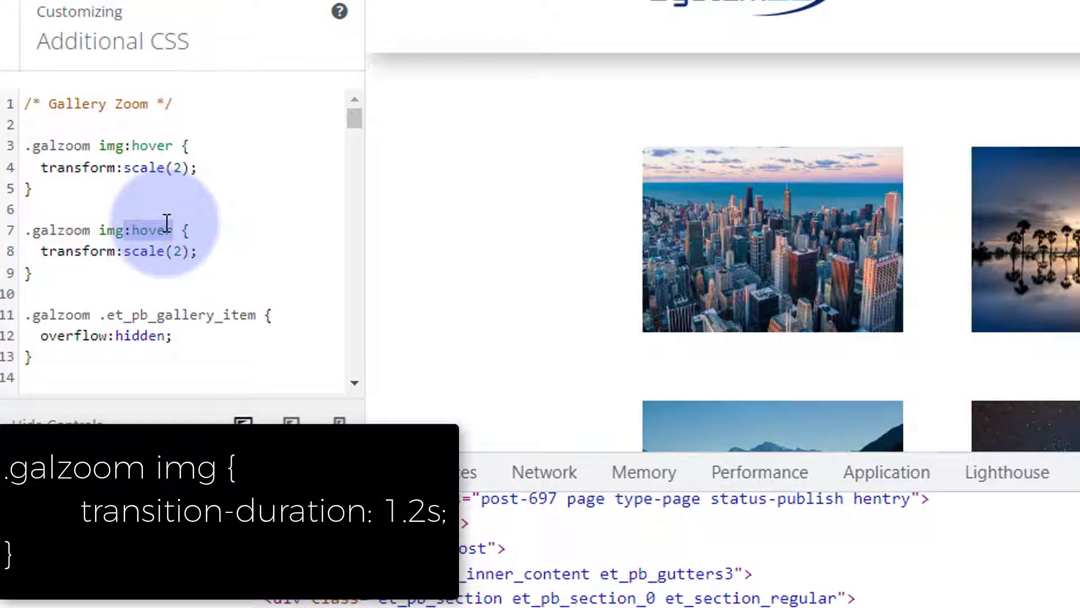
pyautogui.press('Return')
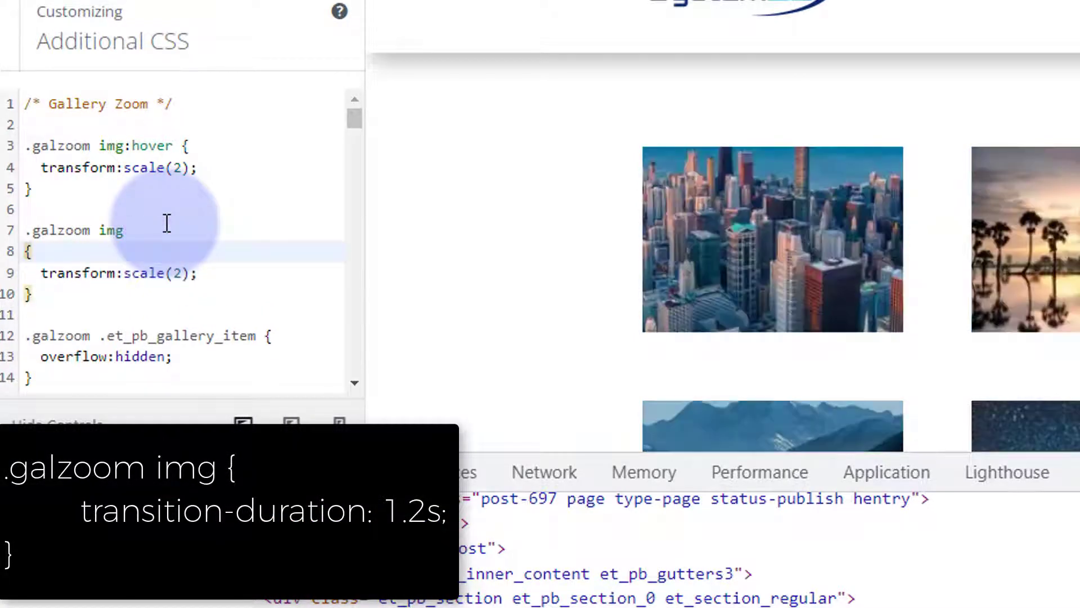
pyautogui.hotkey('ctrl', 'z')
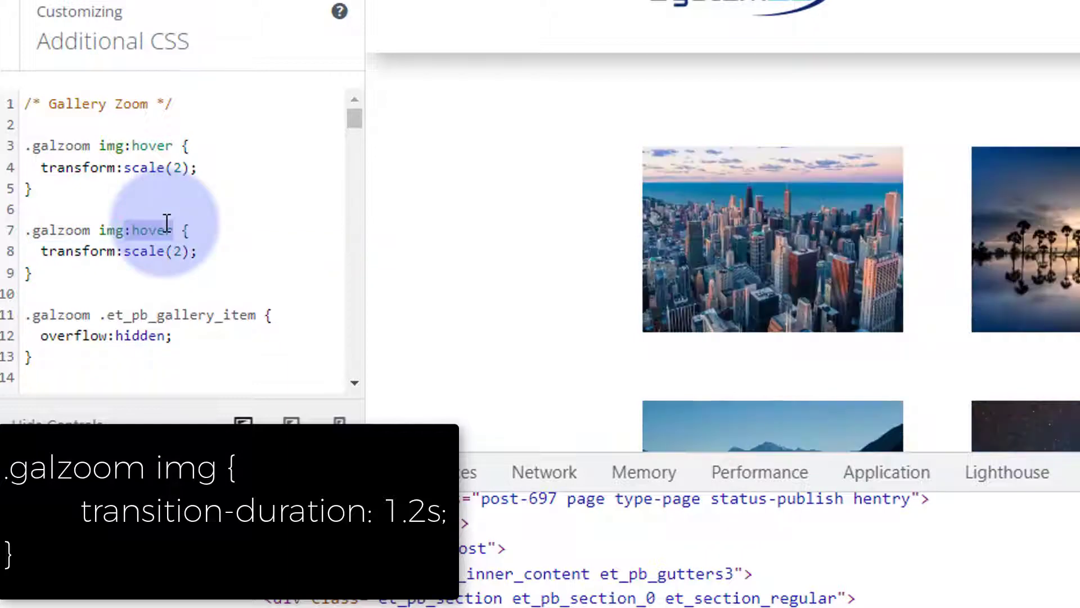
pyautogui.press('BackSpace')
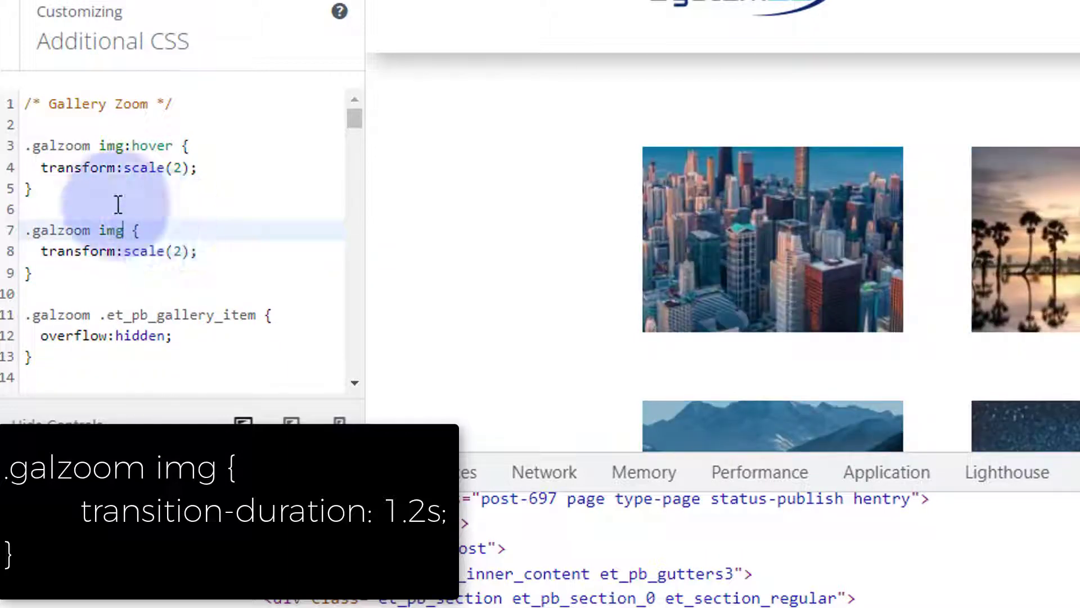
# Step: Replace the copy's transform:scale(2) with 'transition-duration: 1.2s'
pyautogui.moveTo(42, 254); pyautogui.dragTo(193, 252)
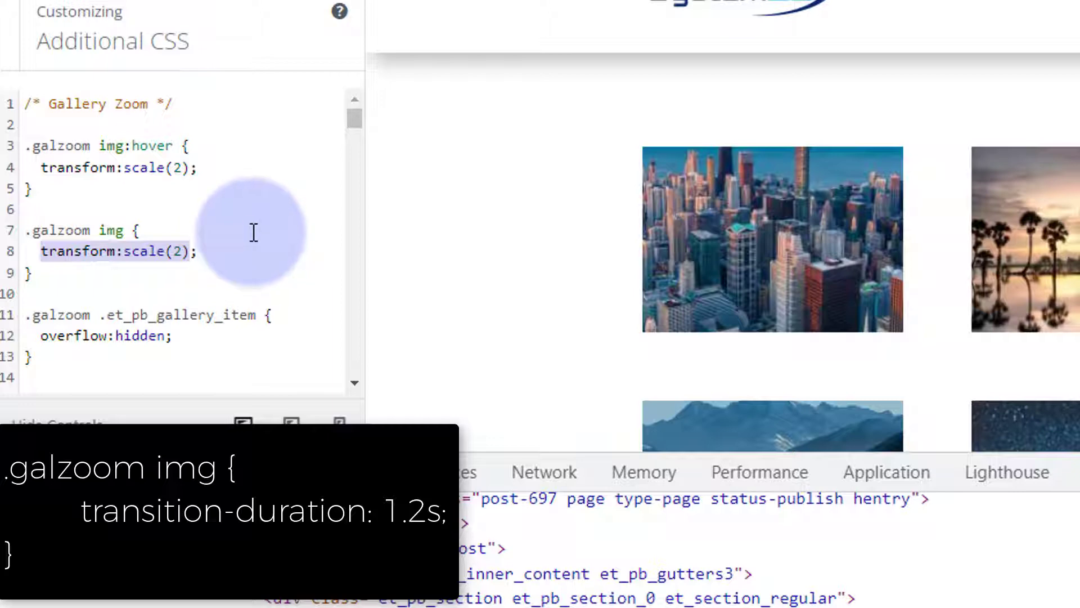
pyautogui.write('transi')
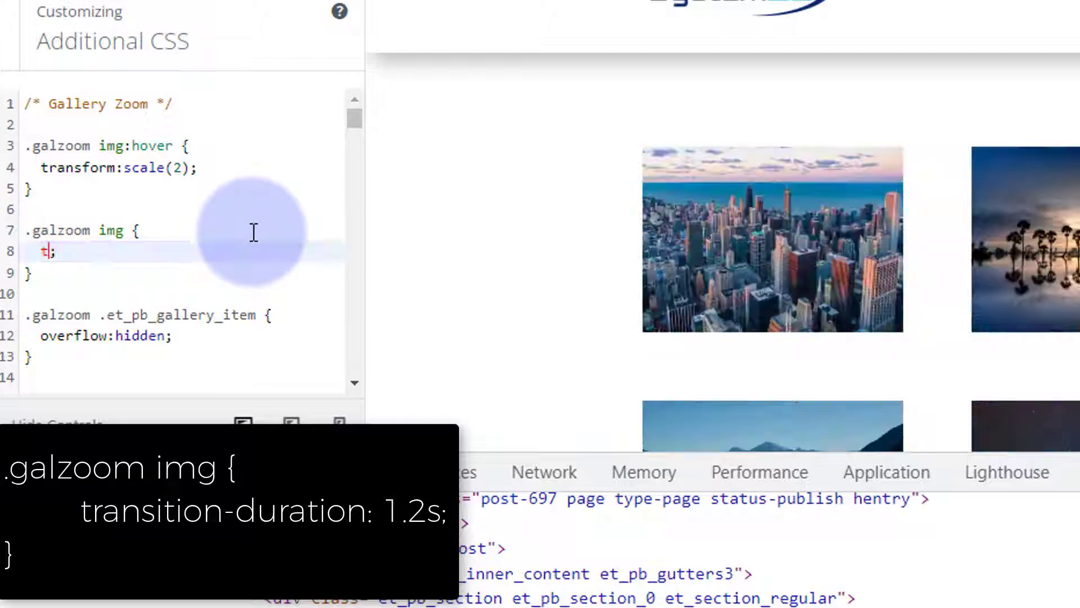
pyautogui.write('tion')
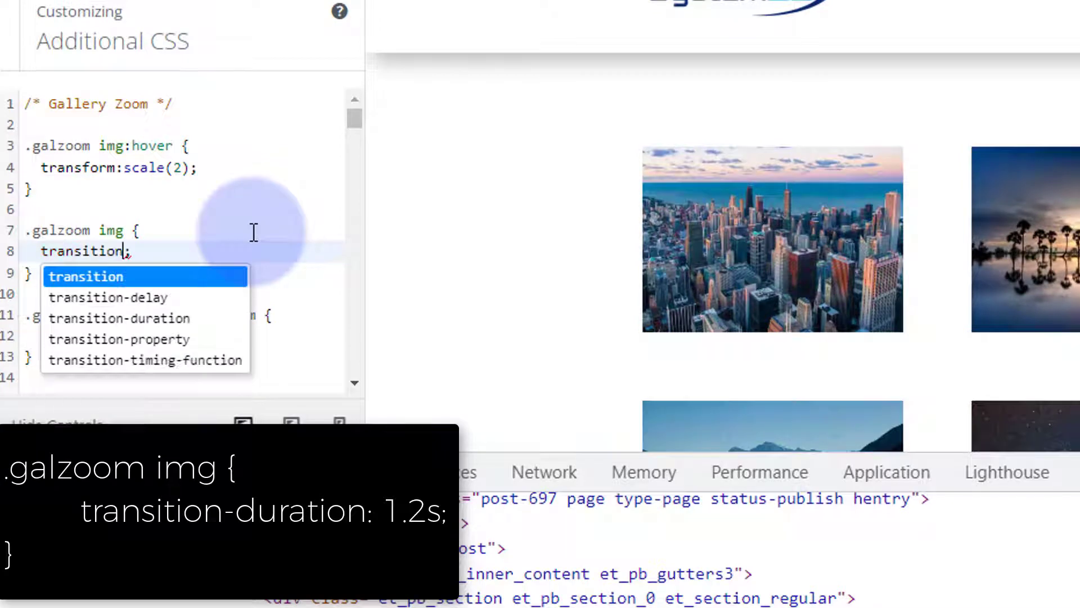
pyautogui.click(167, 320)
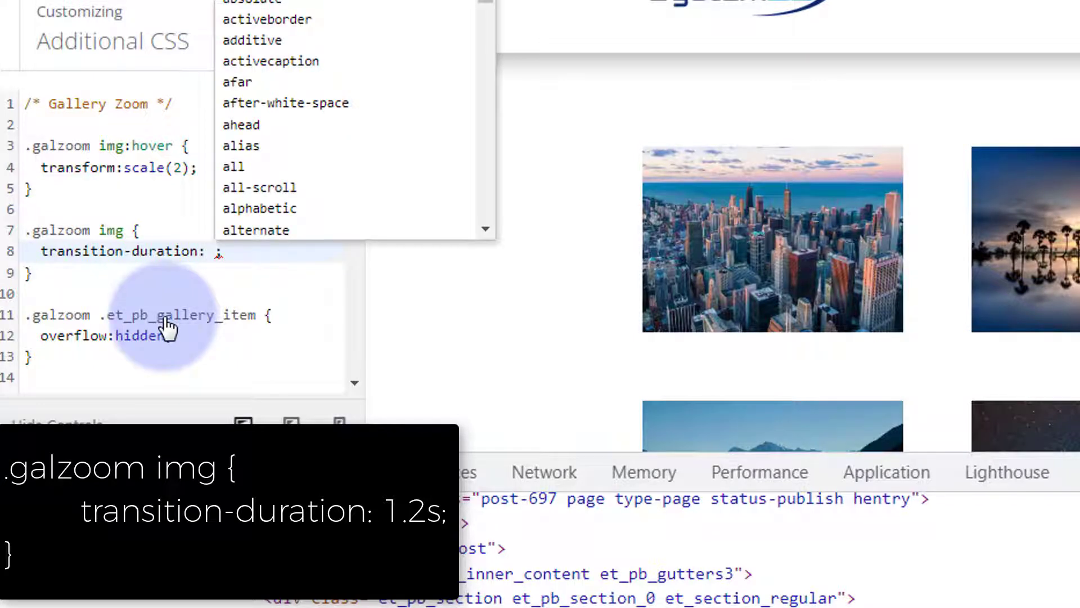
pyautogui.write('1.2s')
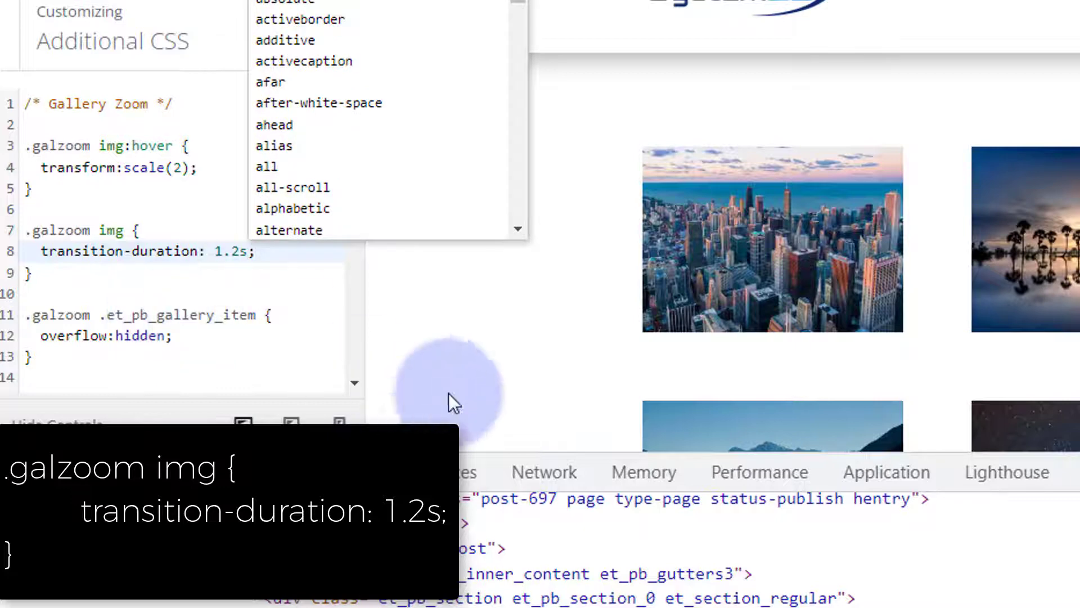
pyautogui.moveTo(688, 322)
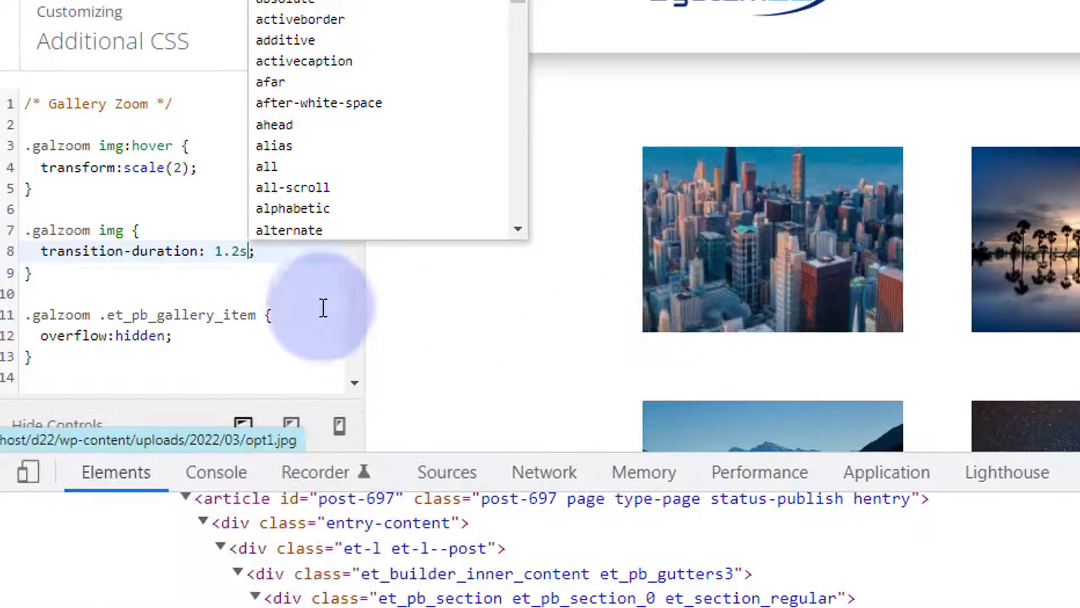
# Step: Close DevTools and switch to the 'd22 | Just another WordPress site' tab
pyautogui.click(309, 291)
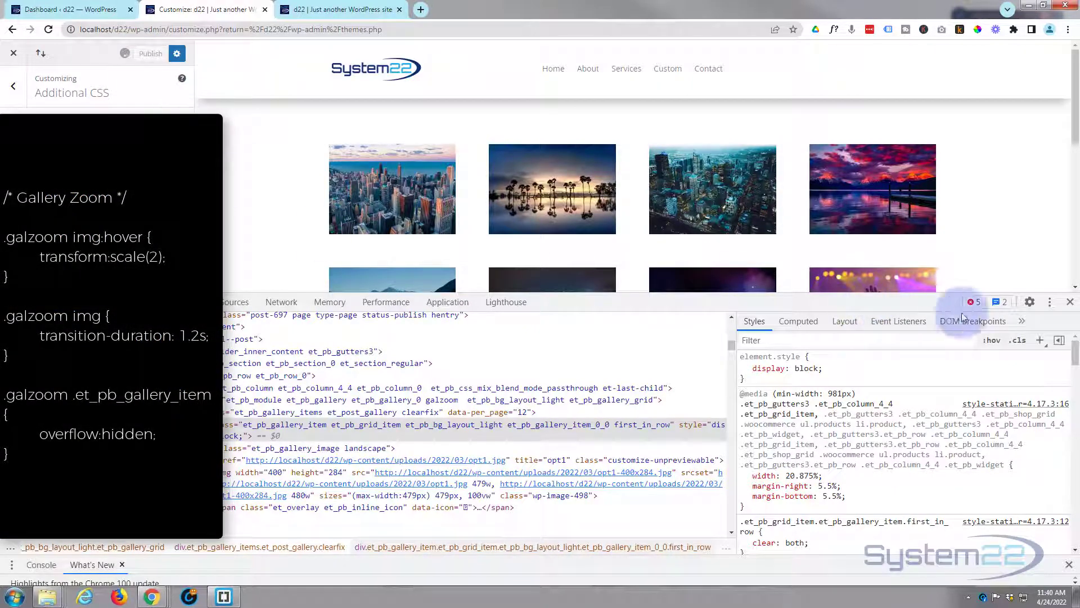
pyautogui.click(1070, 302)
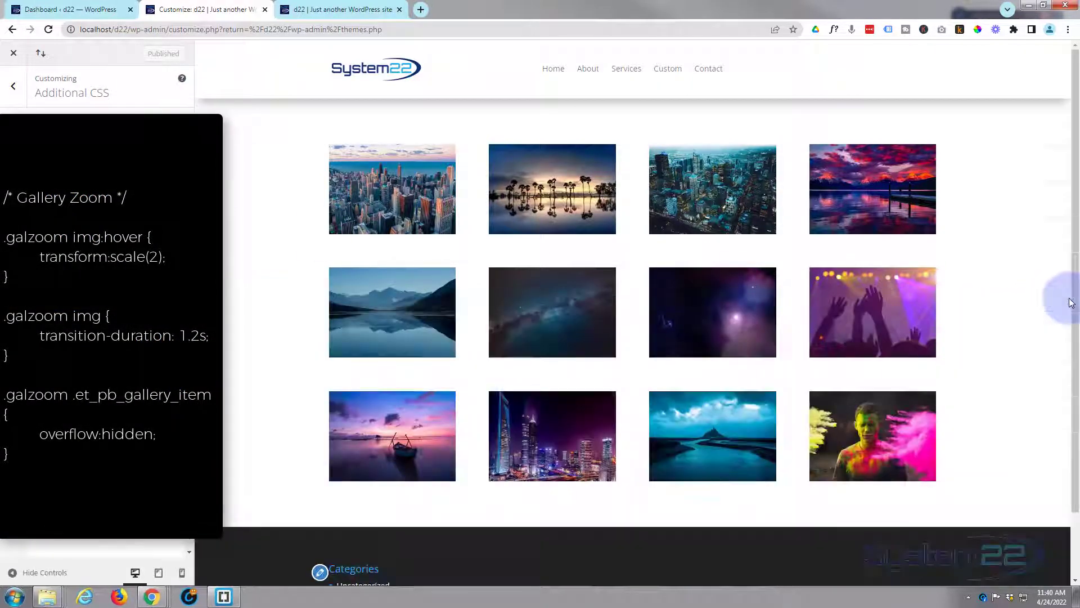
pyautogui.click(332, 9)
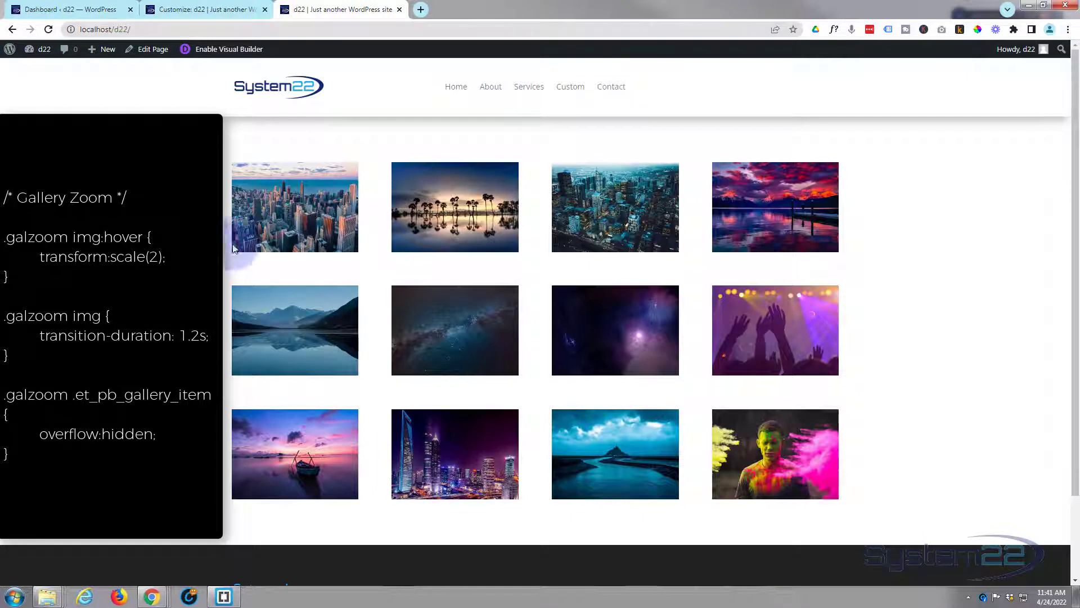
# Step: Test the hover zoom on several thumbnails and preview the Shanghai night photo
pyautogui.moveTo(256, 248)
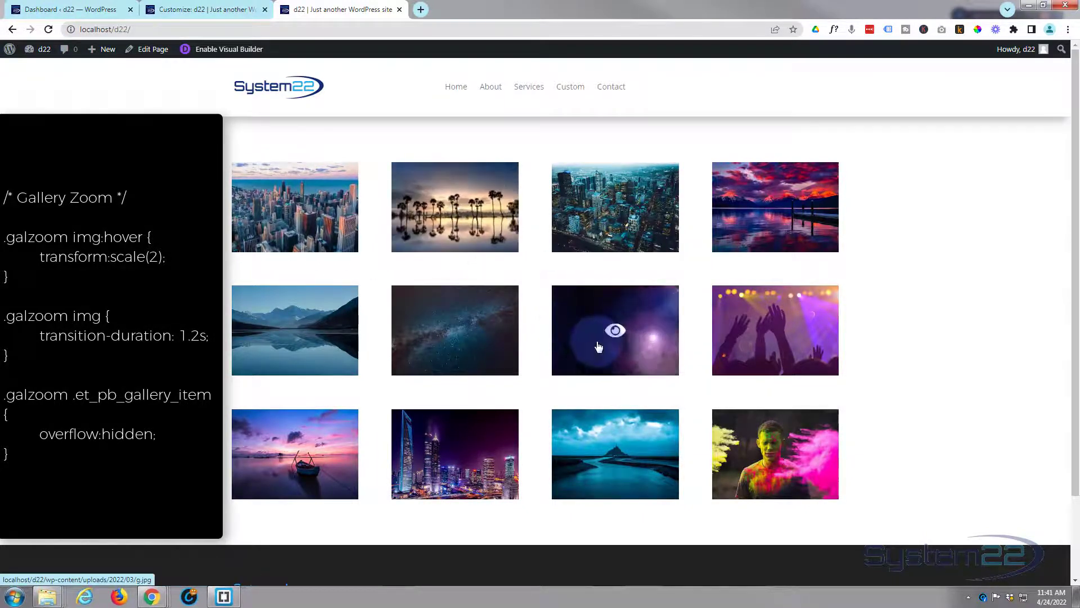
pyautogui.moveTo(484, 349)
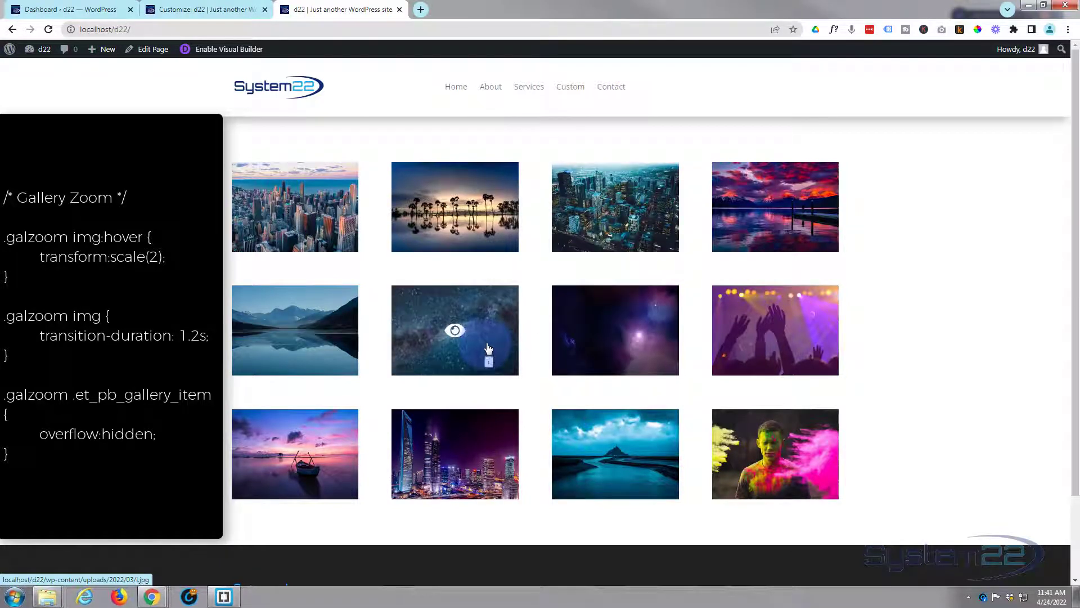
pyautogui.moveTo(320, 330)
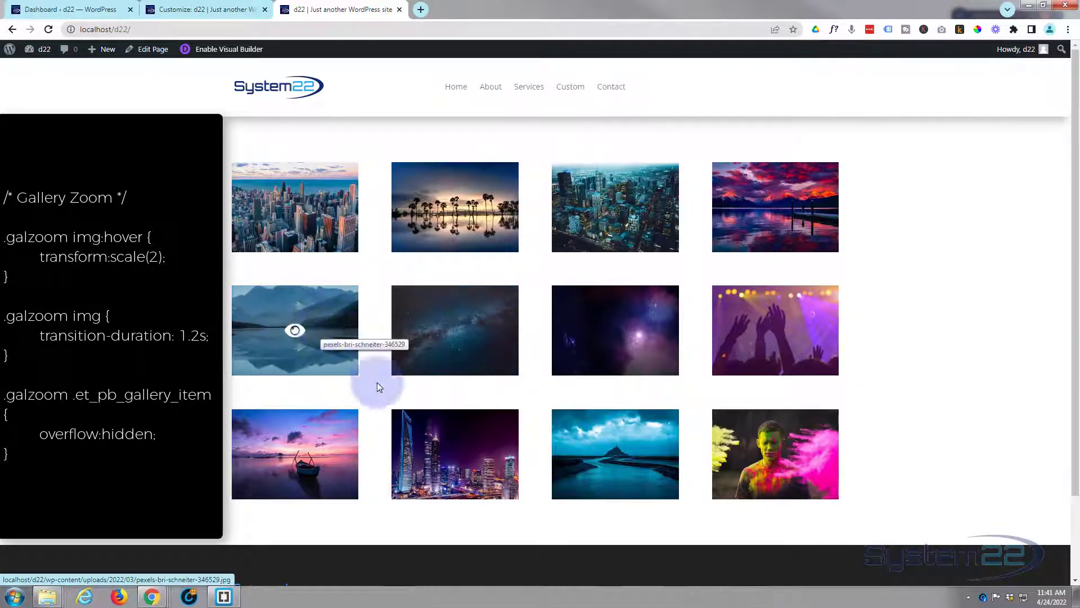
pyautogui.click(439, 478)
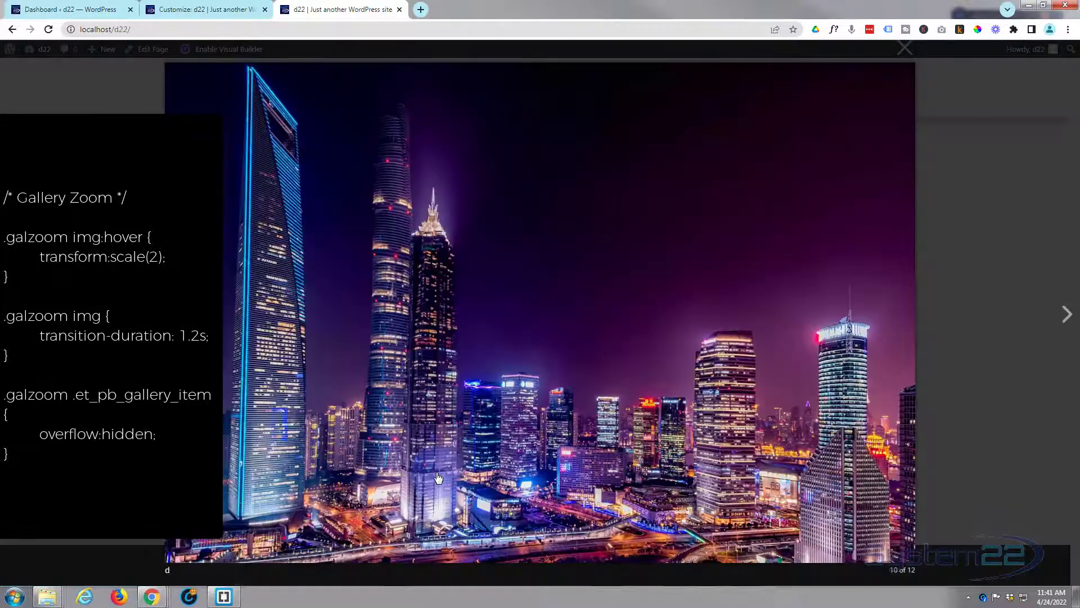
pyautogui.press('Escape')
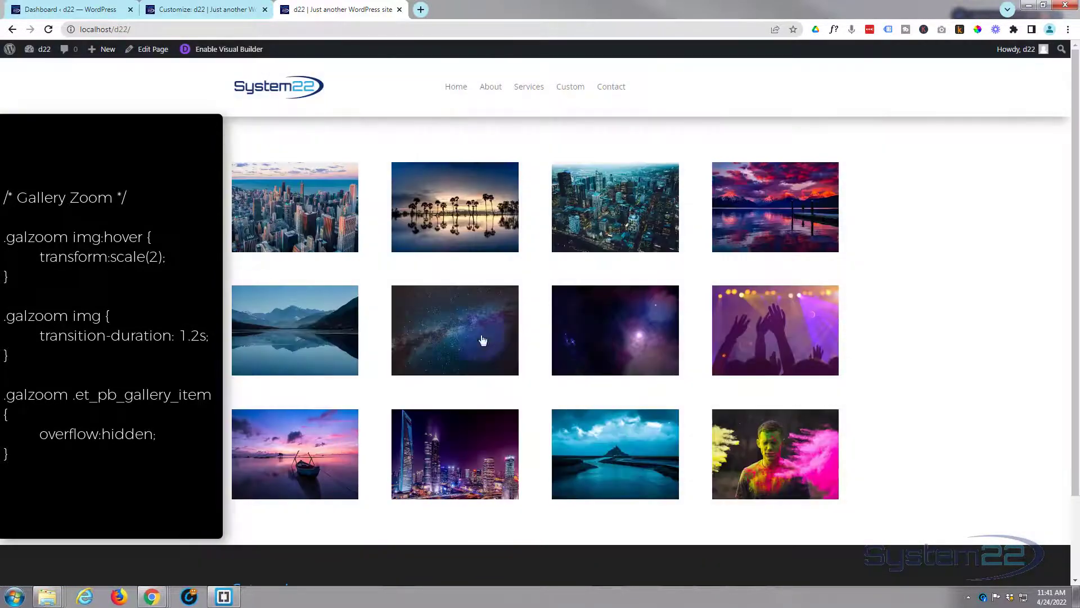
# Step: Preview the concert-crowd and colour-powder photos, then open Mont-Saint-Michel enlarged
pyautogui.click(742, 366)
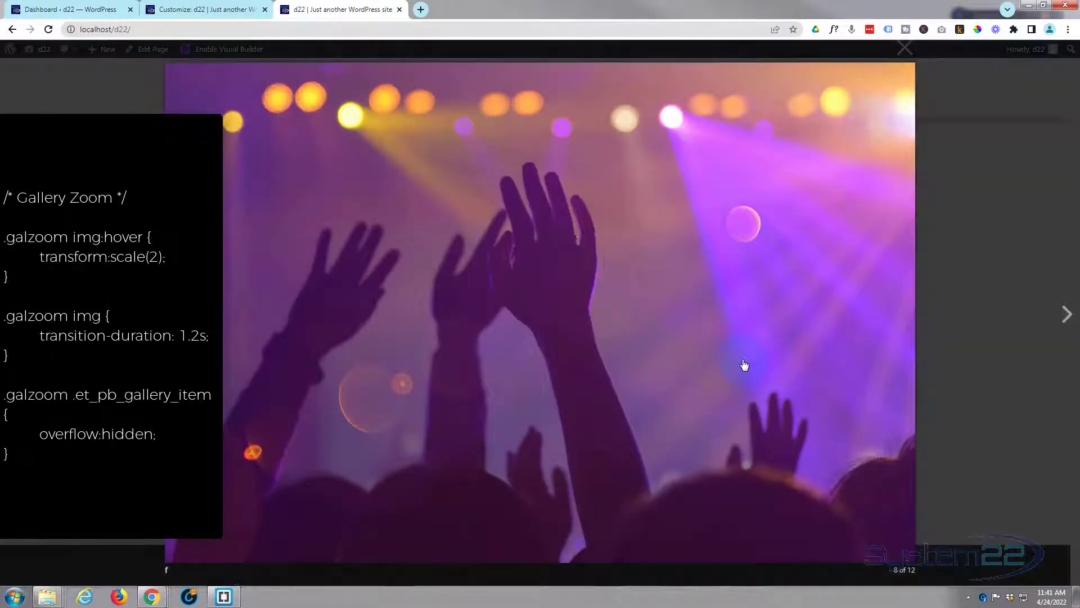
pyautogui.click(1003, 403)
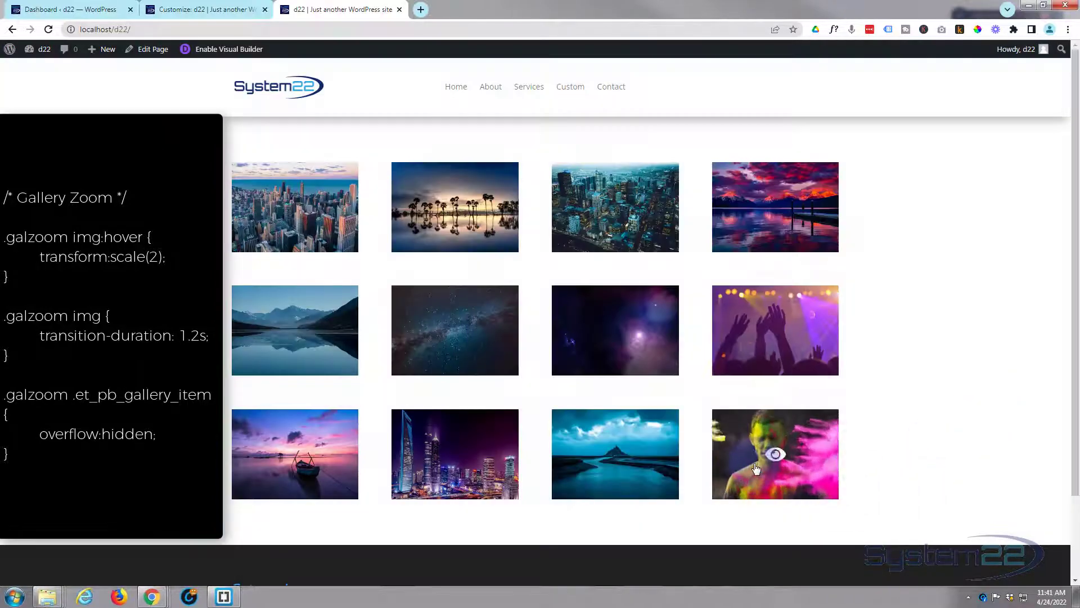
pyautogui.click(755, 464)
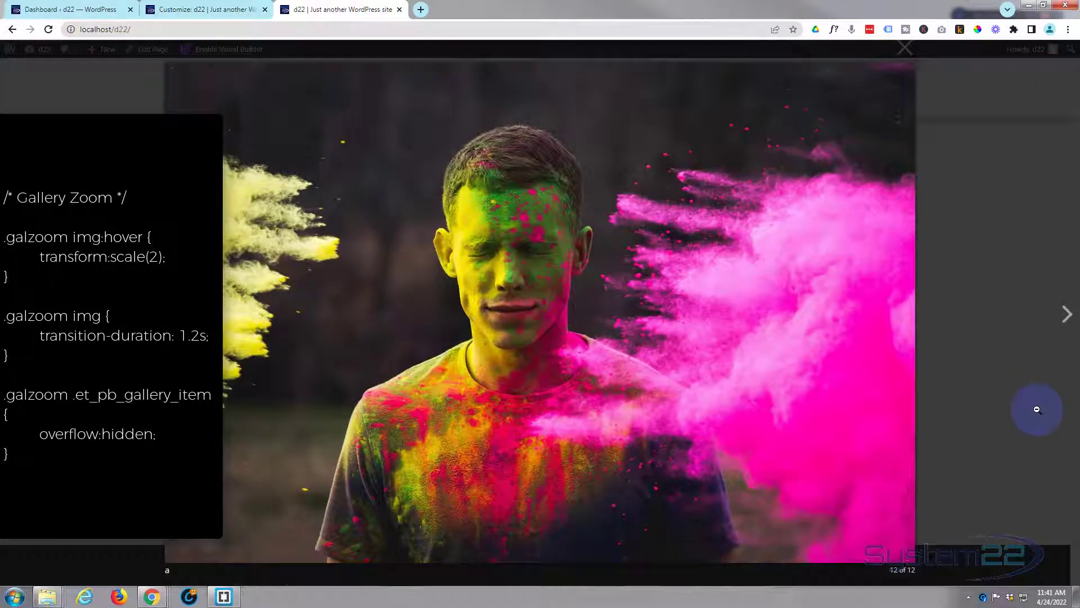
pyautogui.click(1037, 410)
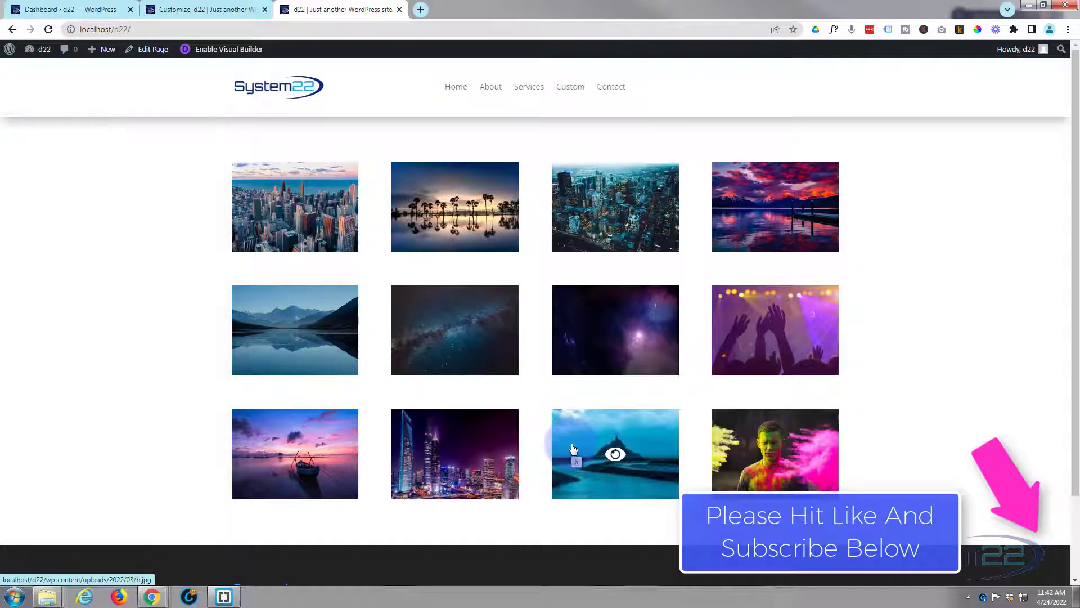
pyautogui.click(573, 449)
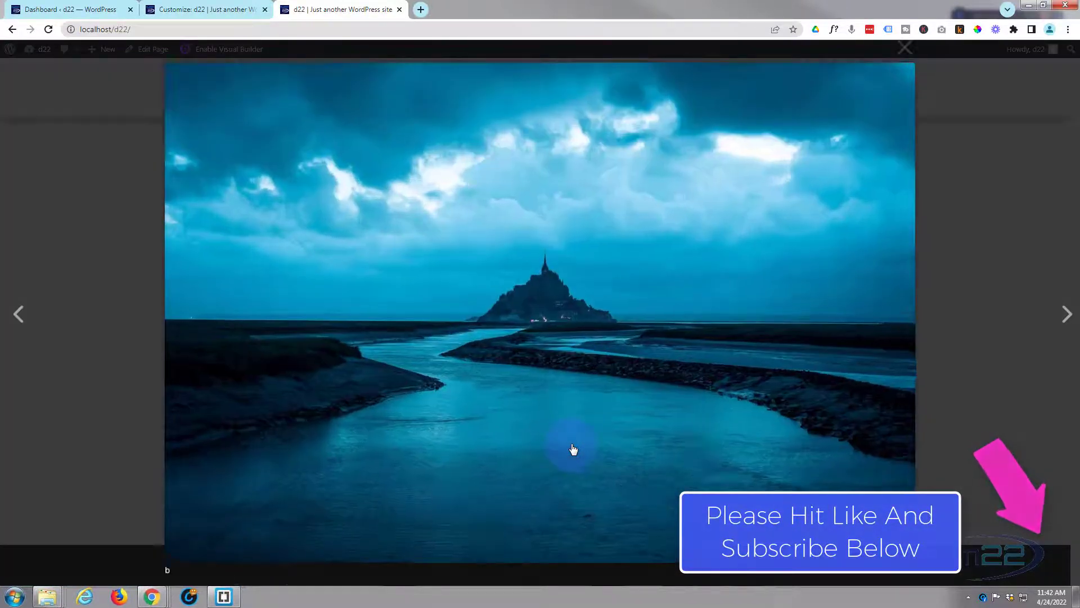